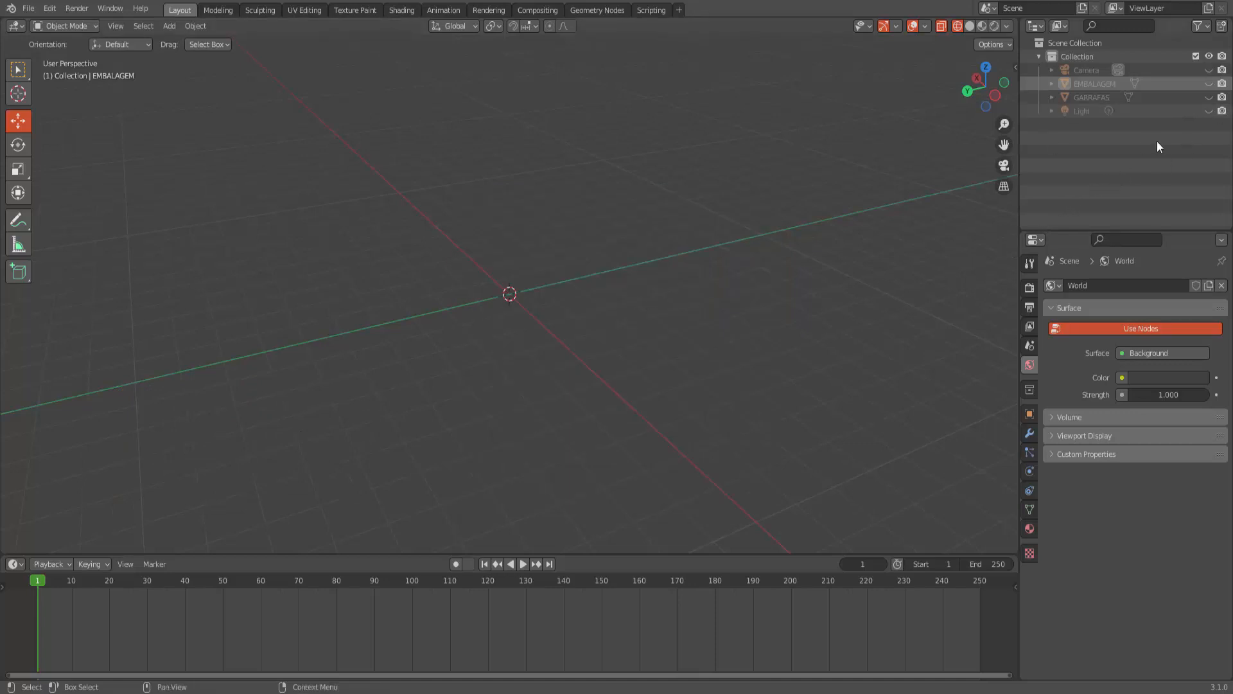
# - Unhide the GARRAFAS object, display it in solid shading, preview its materials and return to solid shading
pyautogui.click(1209, 97)
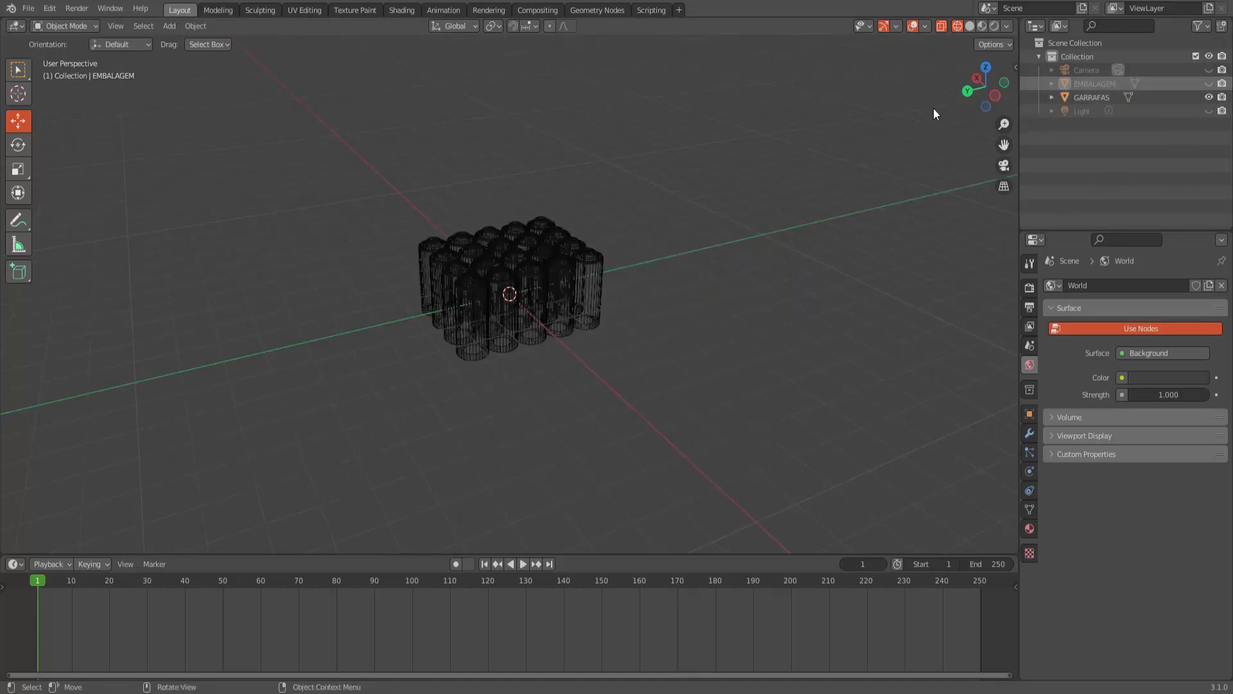
pyautogui.click(969, 26)
pyautogui.scroll(3, 642, 284)
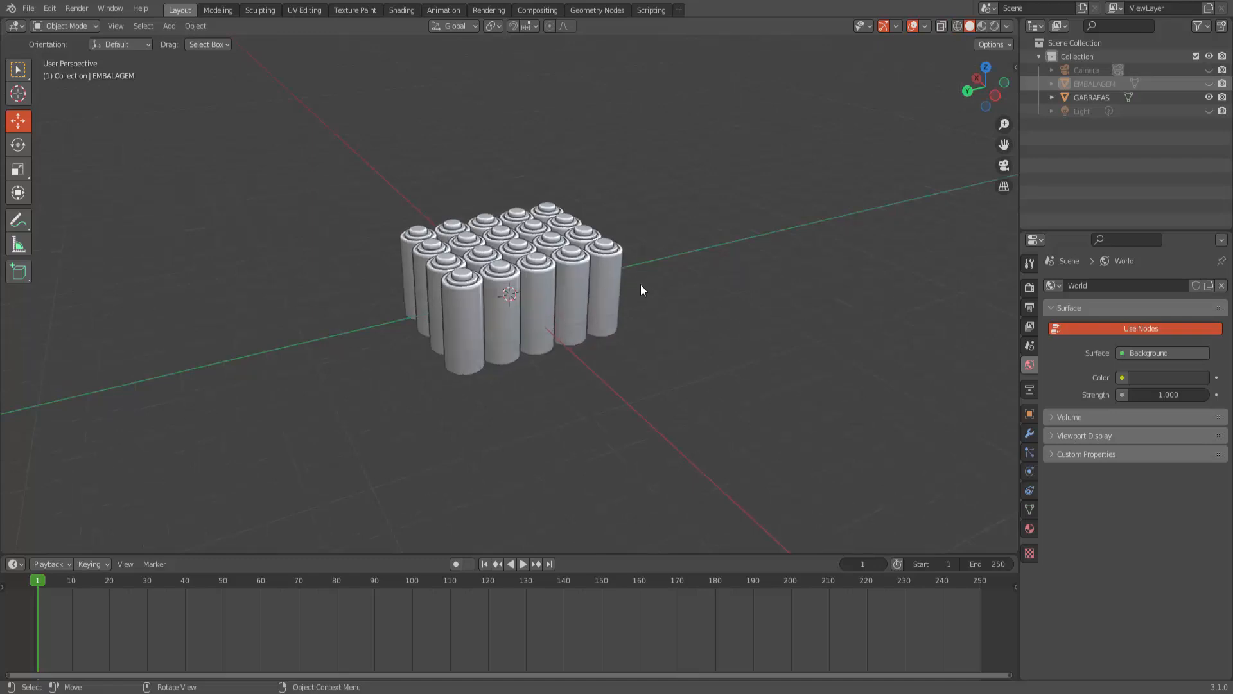
pyautogui.moveTo(664, 345); pyautogui.dragTo(688, 350, button='middle')
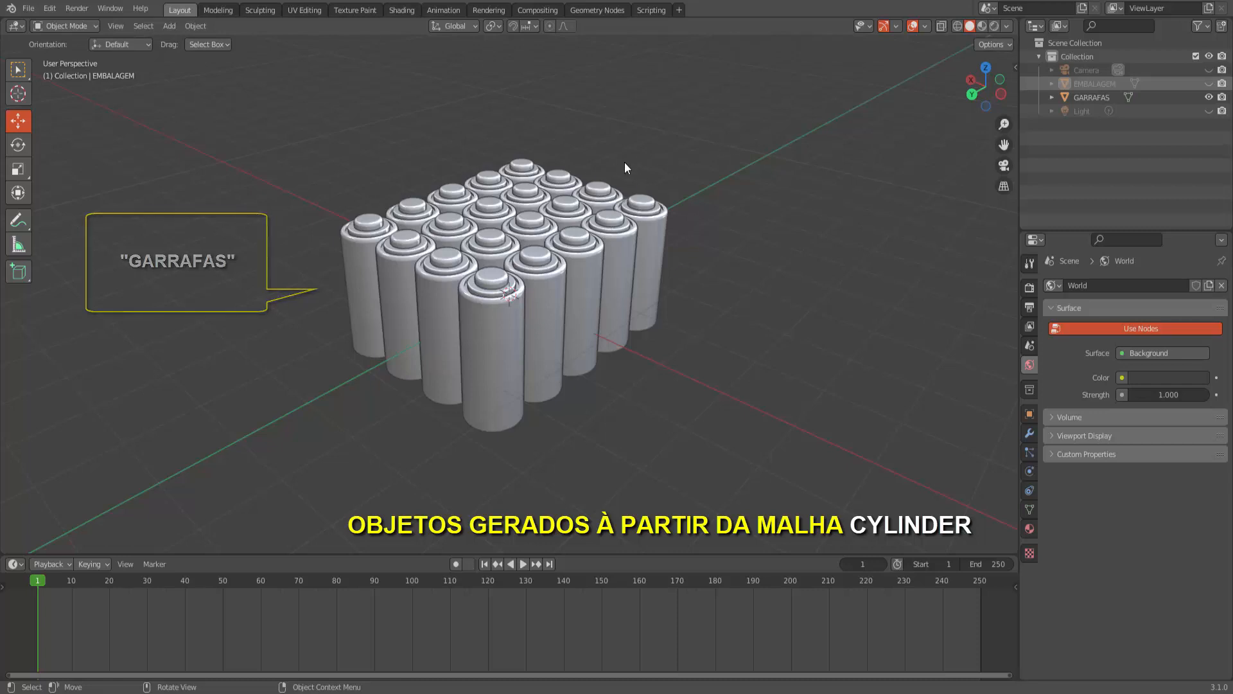
pyautogui.click(984, 26)
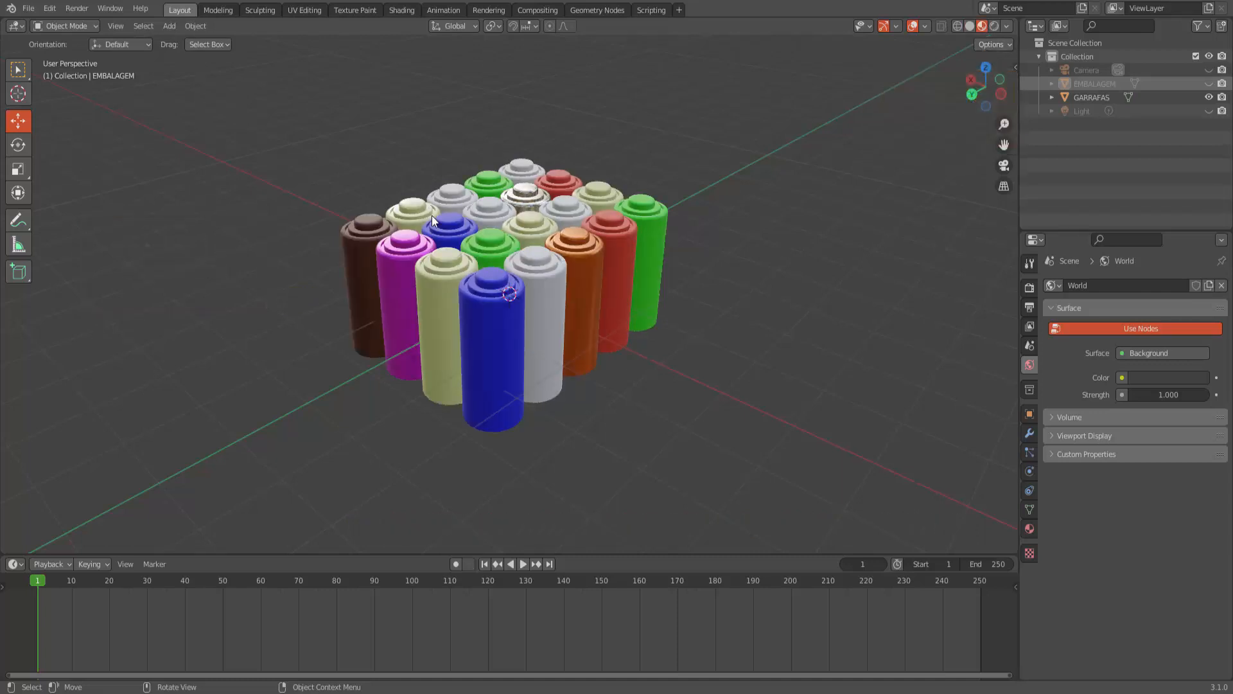
pyautogui.click(970, 27)
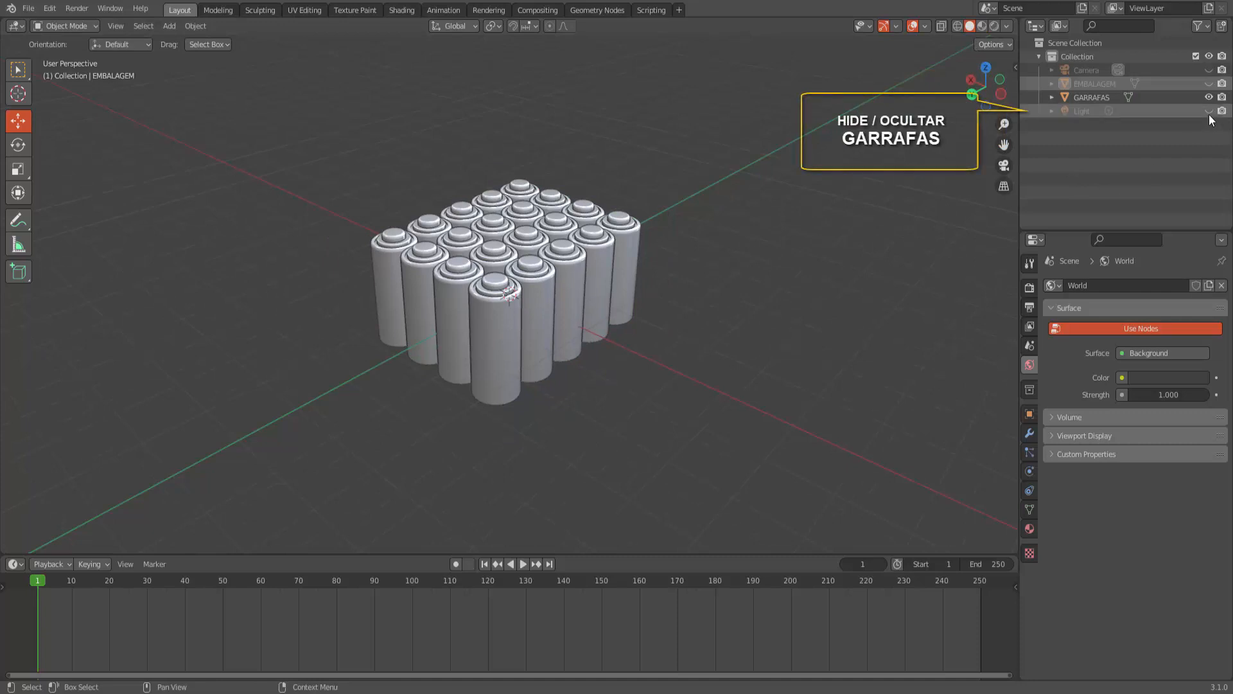
# - Hide the GARRAFAS object and unhide the EMBALAGEM box
pyautogui.click(1209, 97)
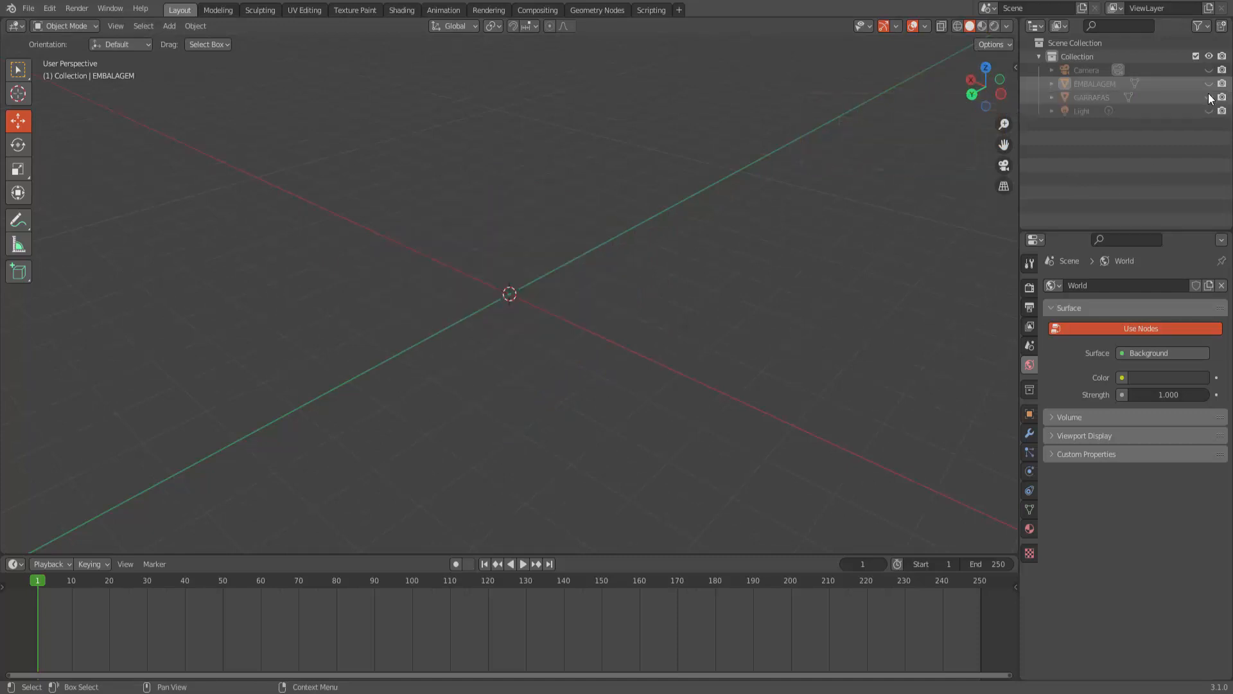
pyautogui.click(1211, 84)
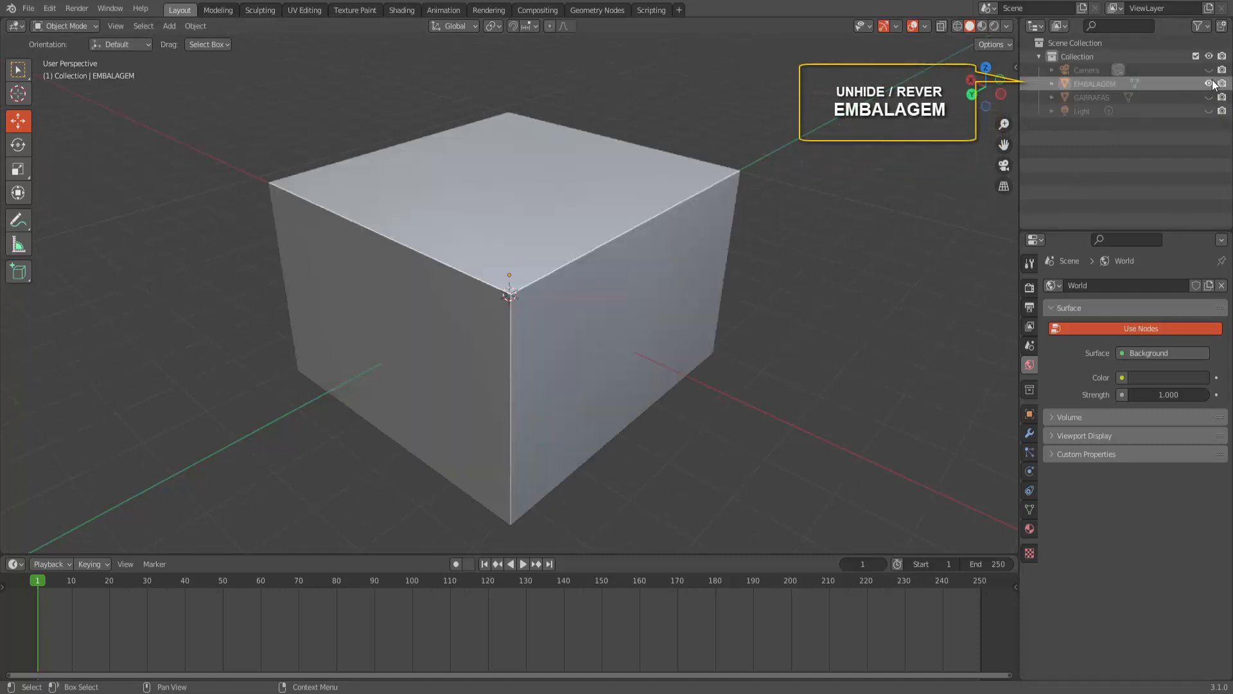
pyautogui.scroll(-1, 967, 152)
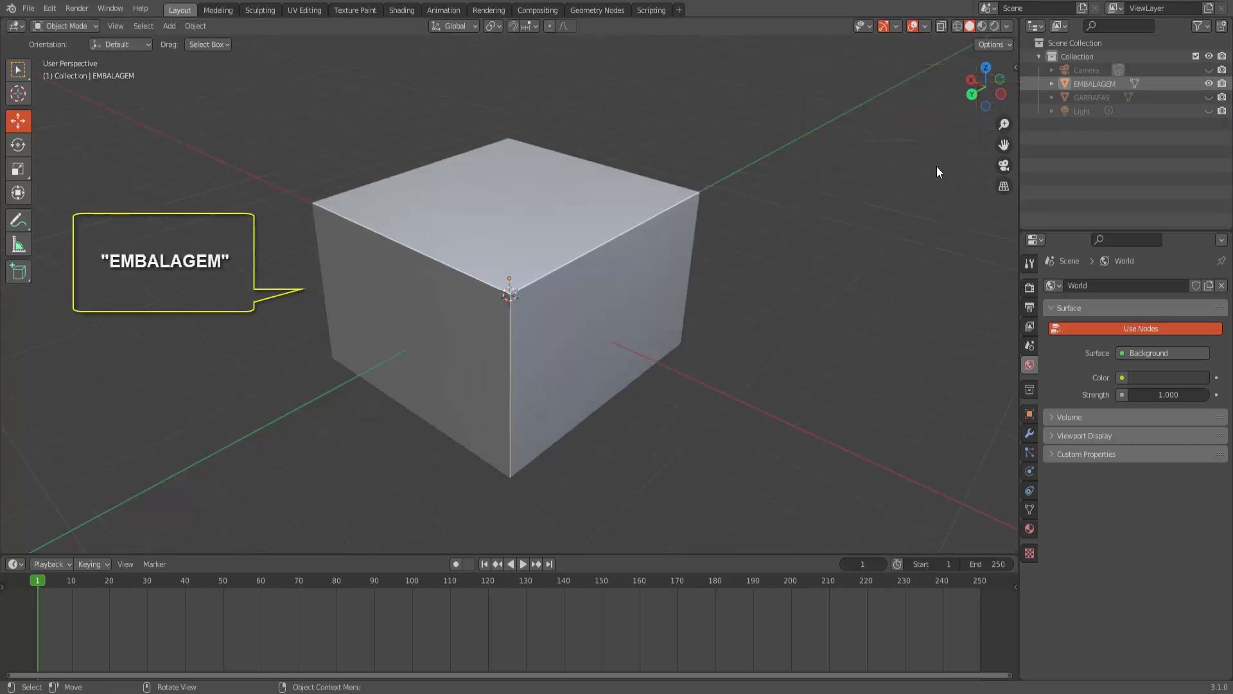
pyautogui.moveTo(926, 196); pyautogui.dragTo(915, 166, button='middle')
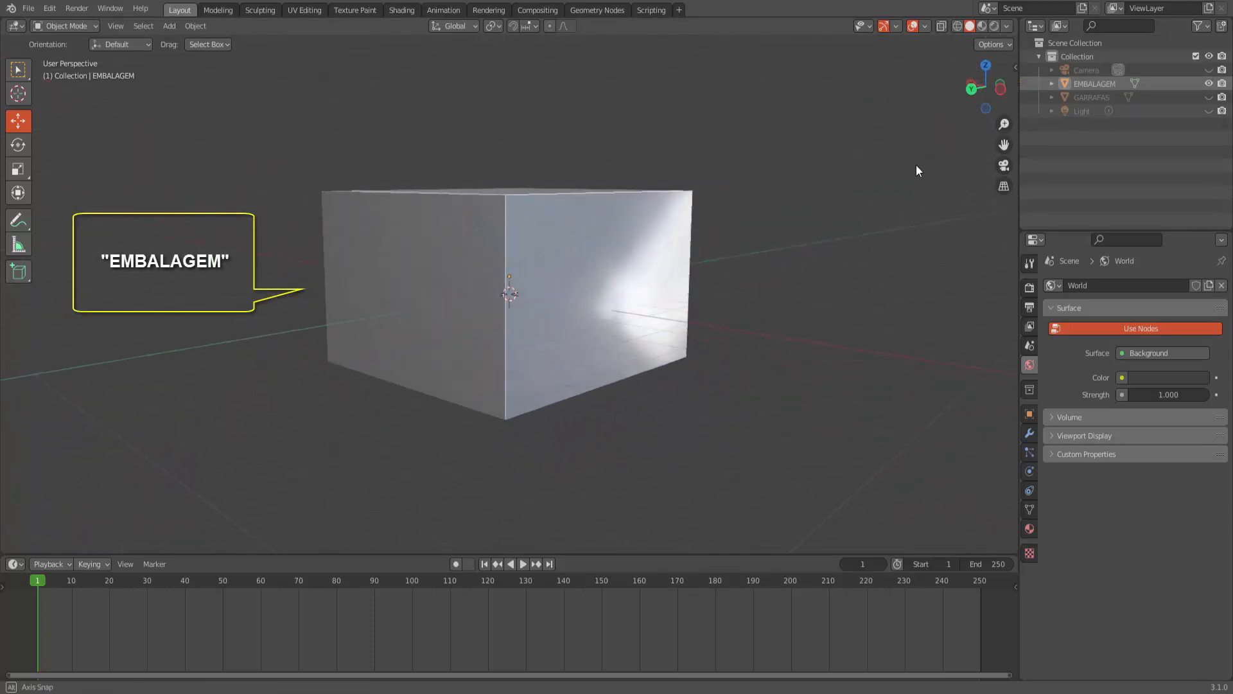
# - In Edit Mode, select two opposite side faces of the EMBALAGEM box and inset them by about 0.21 m
pyautogui.click(572, 252)
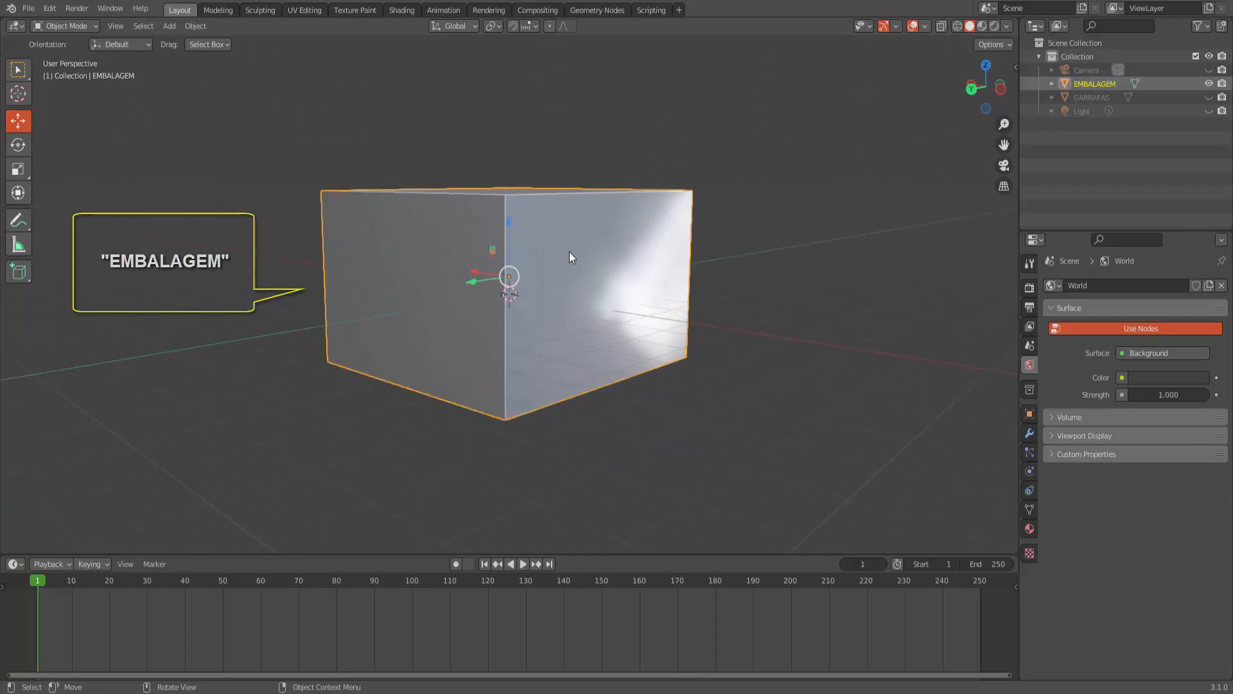
pyautogui.click(68, 26)
pyautogui.click(70, 55)
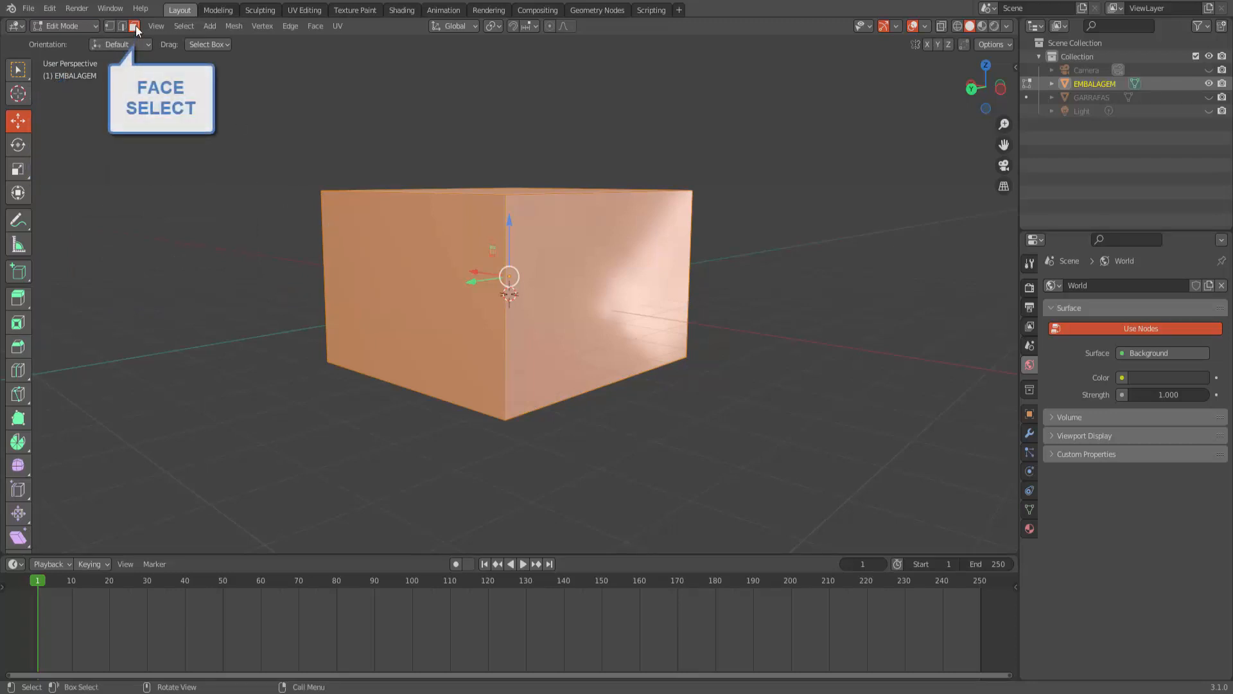
pyautogui.click(391, 263)
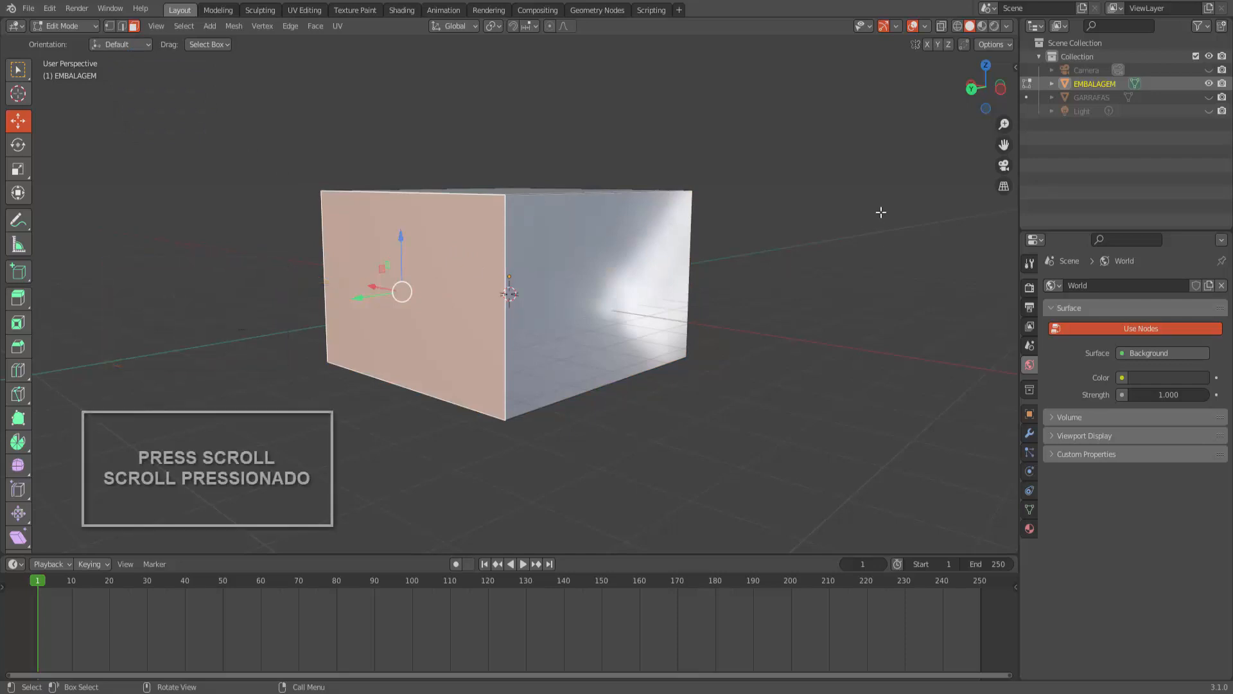
pyautogui.moveTo(881, 211); pyautogui.dragTo(757, 221, button='middle')
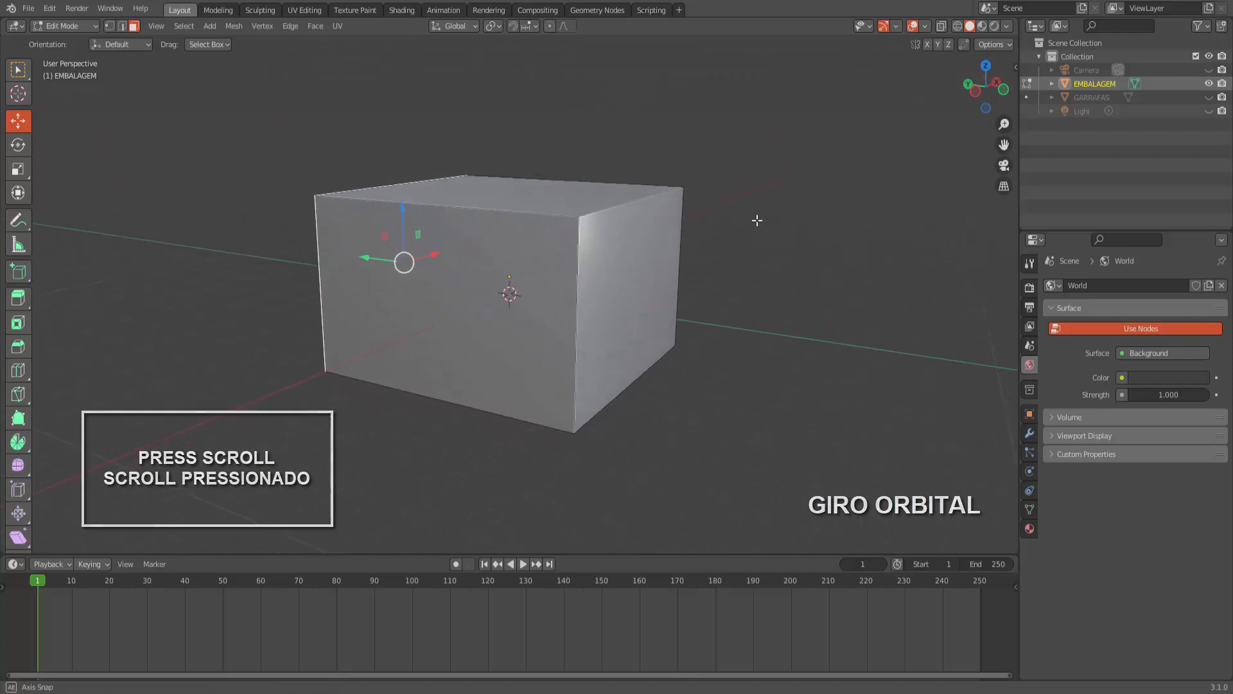
pyautogui.keyDown('shift'); pyautogui.click(635, 273); pyautogui.keyUp('shift')
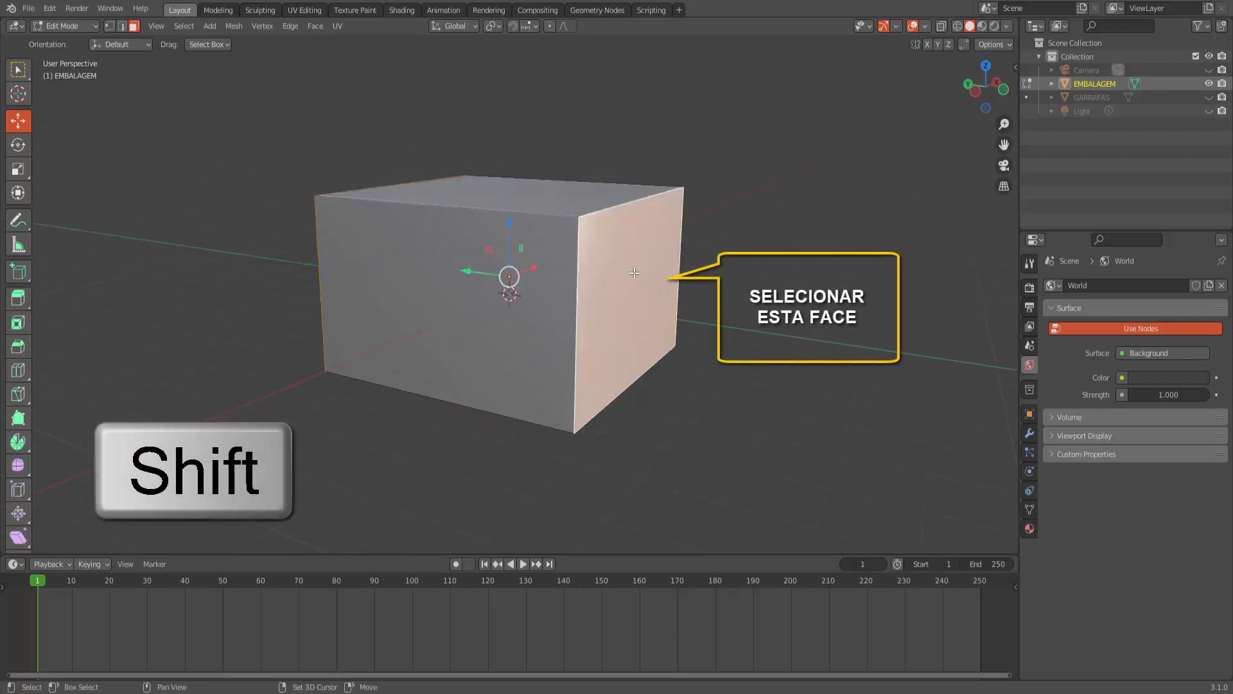
pyautogui.moveTo(803, 278); pyautogui.dragTo(923, 276, button='middle')
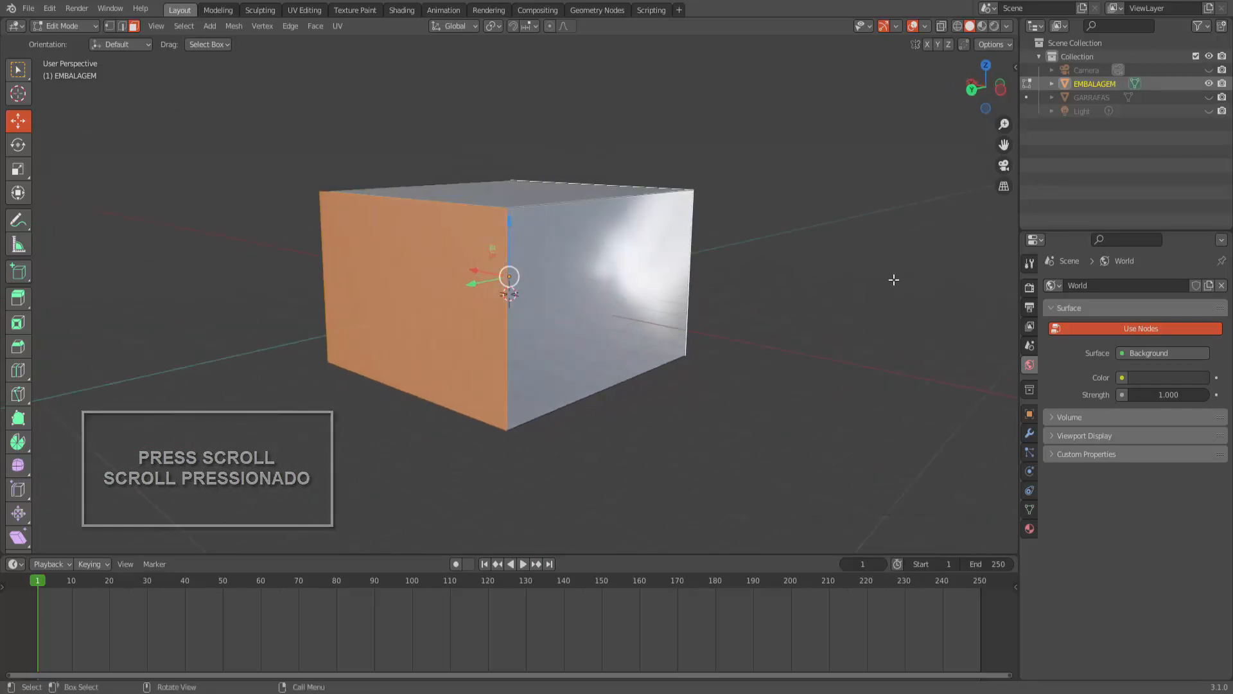
pyautogui.press('i')
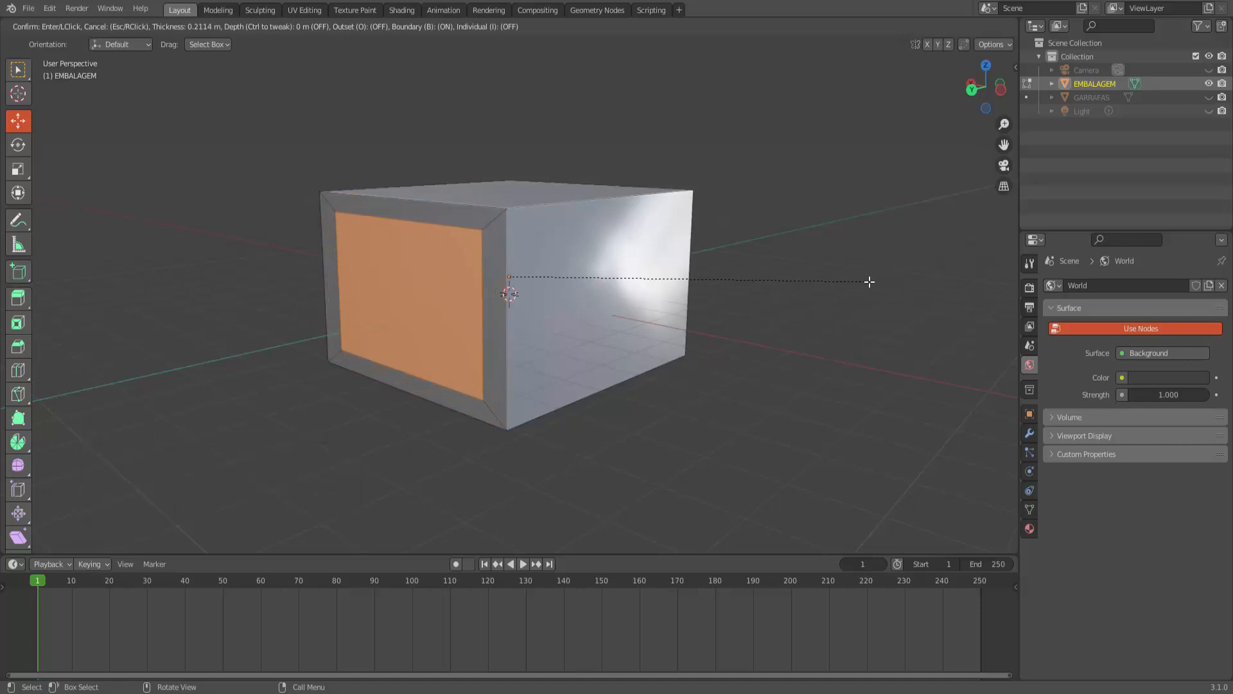
pyautogui.click(869, 282)
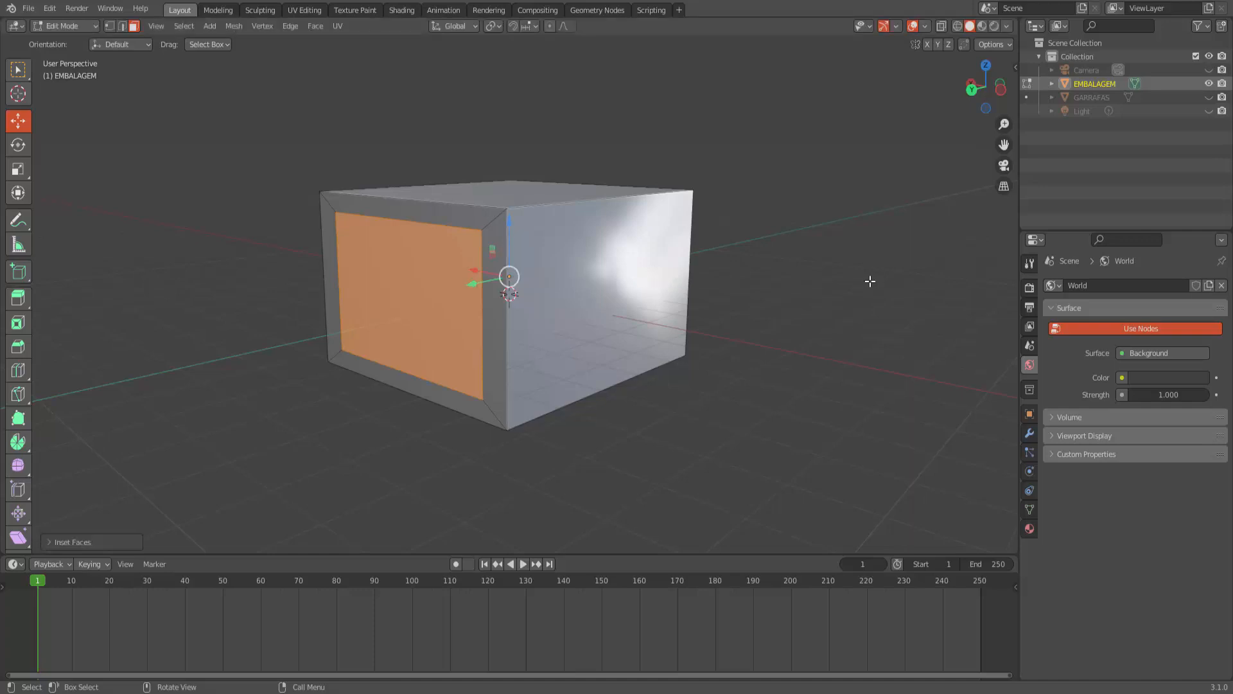
# - Delete the two inset faces to open the box on opposite sides, and return to Object Mode
pyautogui.moveTo(873, 278); pyautogui.dragTo(827, 277, button='middle')
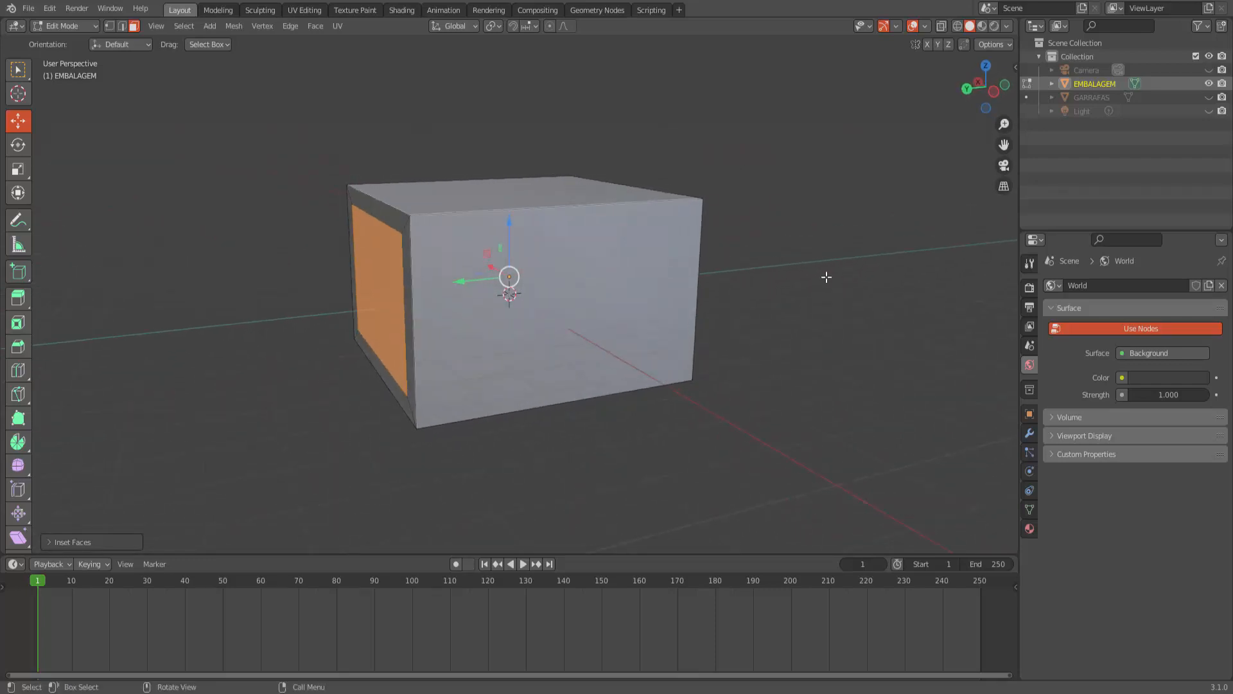
pyautogui.press('x')
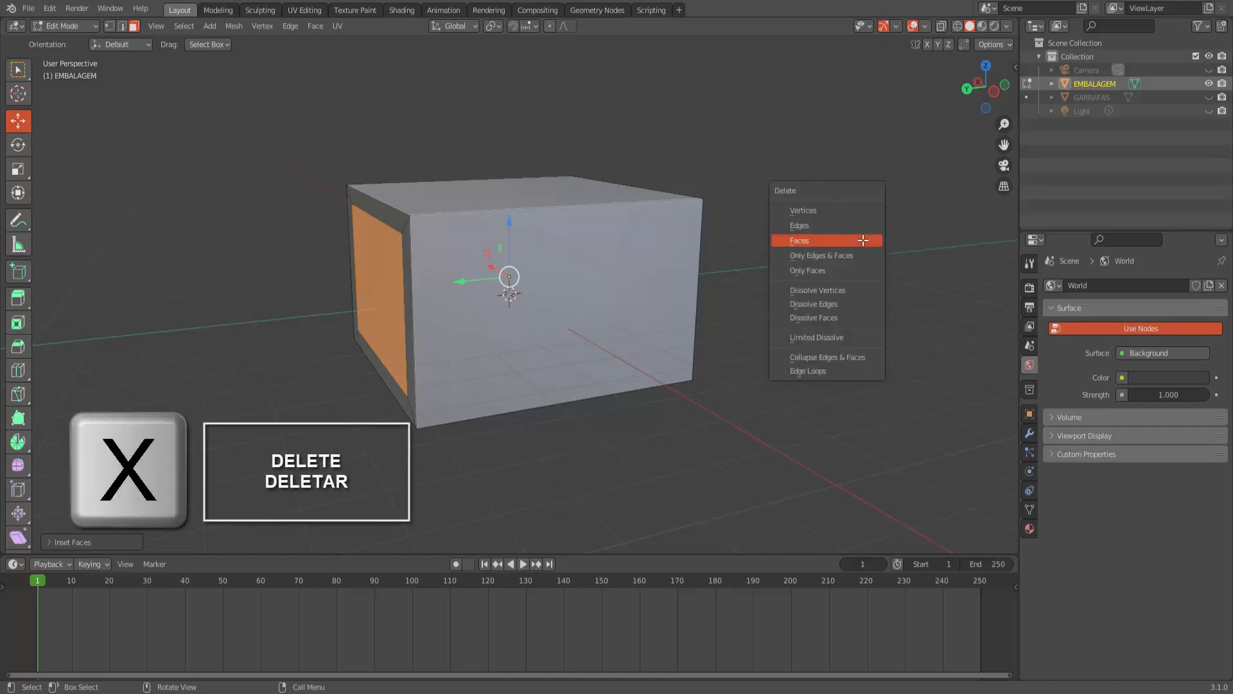
pyautogui.click(863, 240)
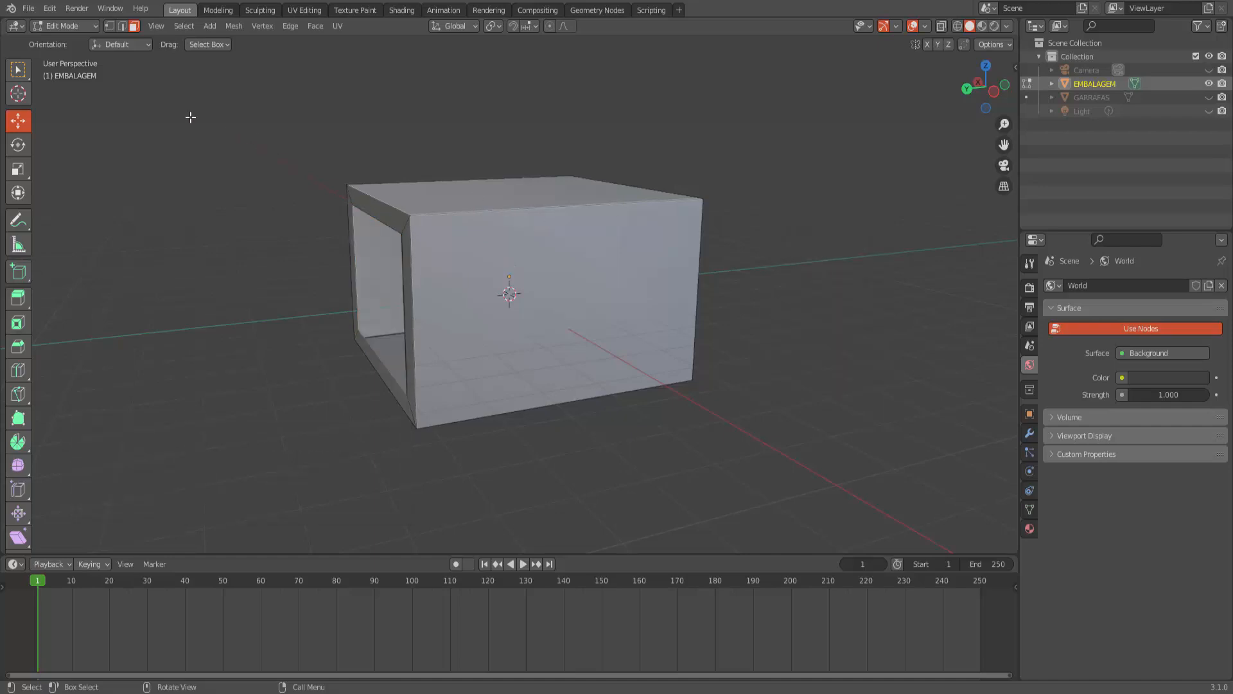
pyautogui.click(65, 25)
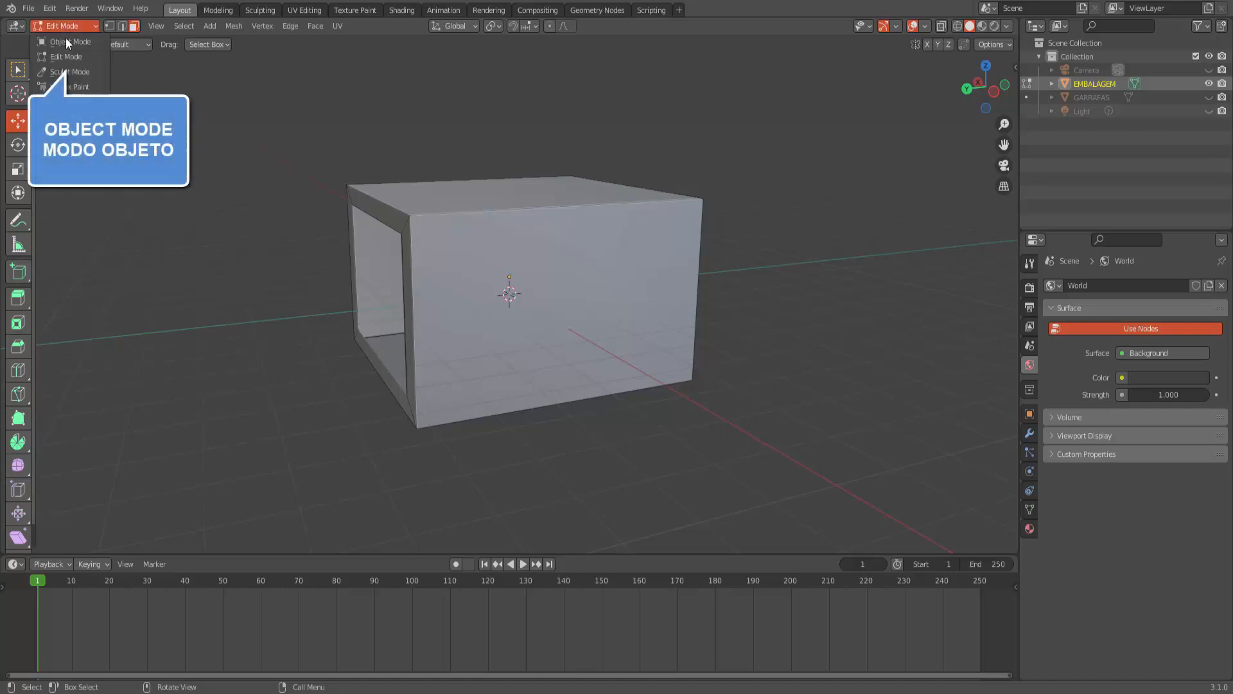
pyautogui.click(66, 38)
# - Unhide GARRAFAS inside the box and turn on X-ray display to see the bottles through its walls
pyautogui.moveTo(769, 259); pyautogui.dragTo(463, 260, button='middle')
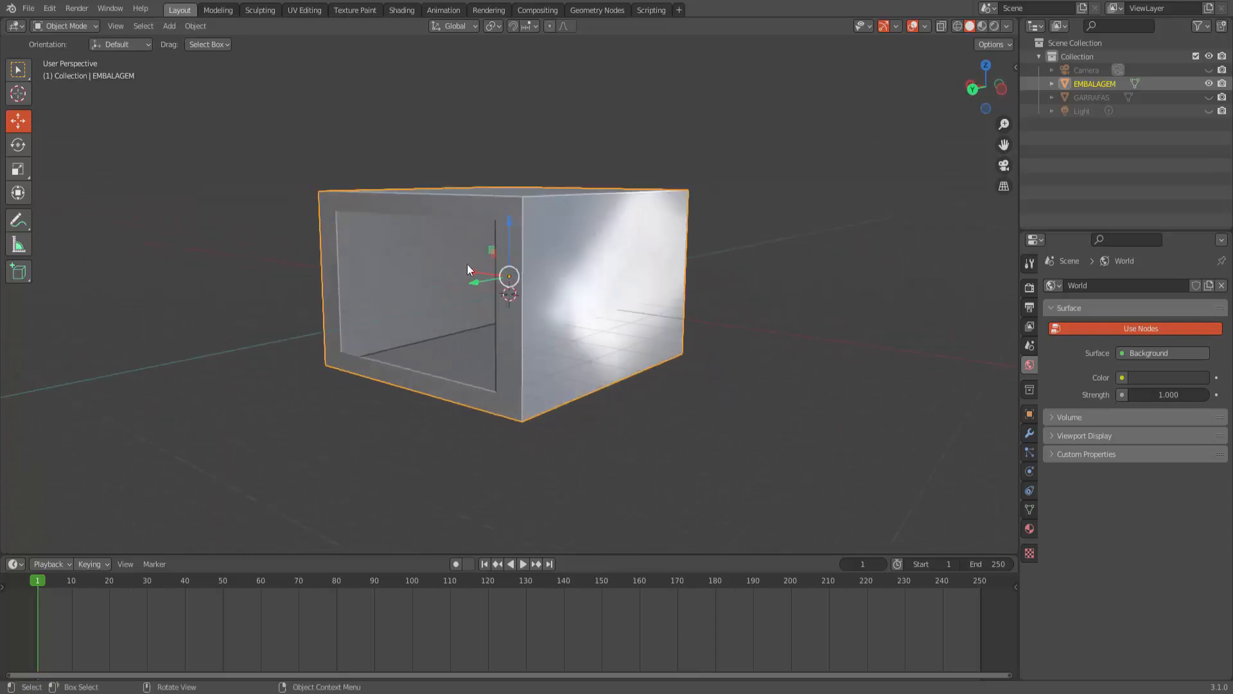
pyautogui.click(1209, 97)
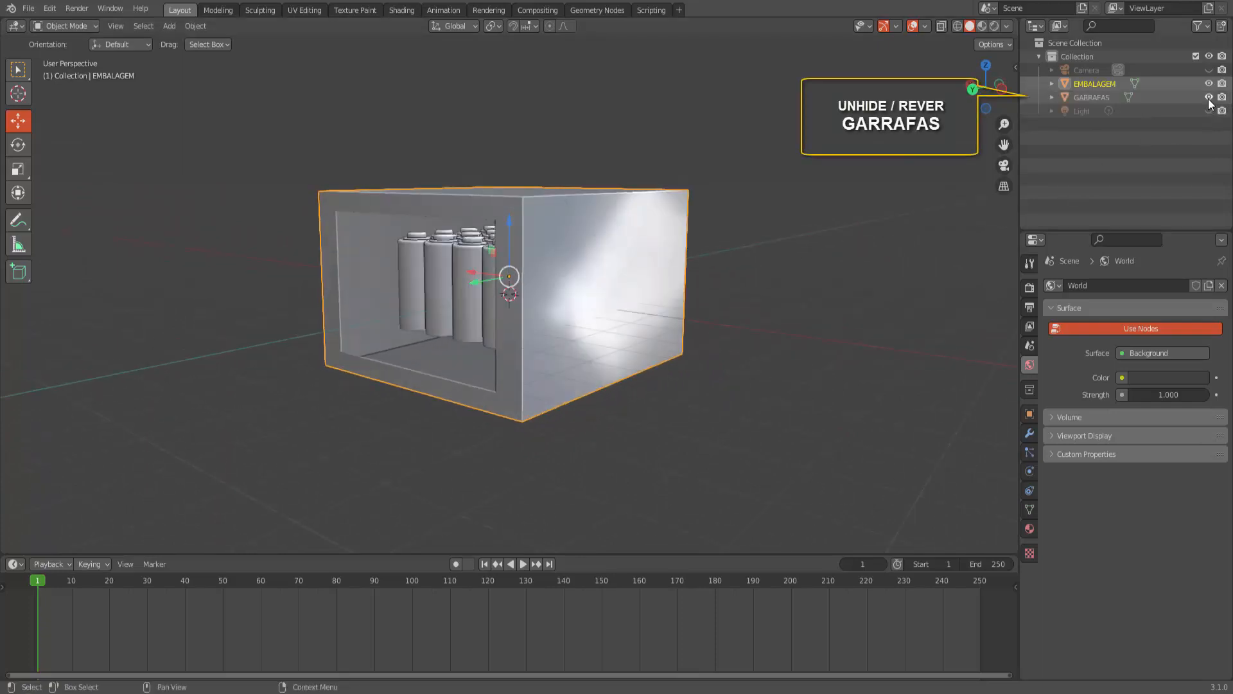
pyautogui.moveTo(784, 321); pyautogui.dragTo(741, 316, button='middle')
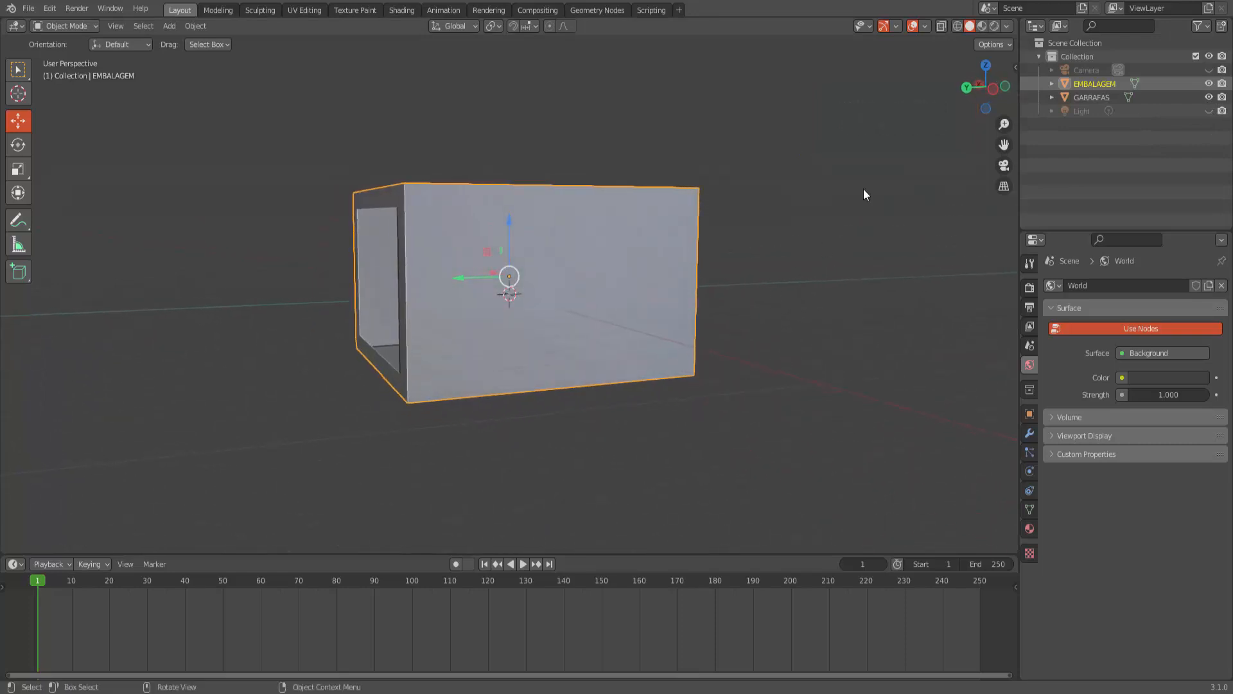
pyautogui.click(943, 27)
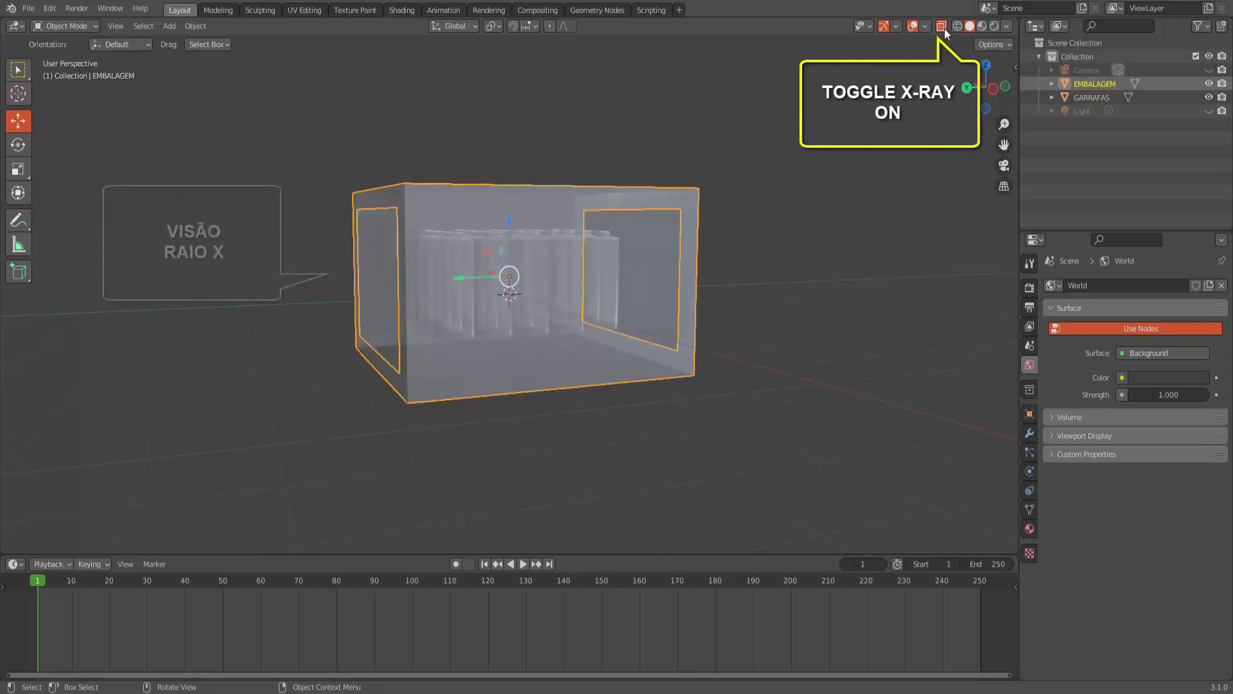
pyautogui.moveTo(746, 307); pyautogui.dragTo(748, 311, button='middle')
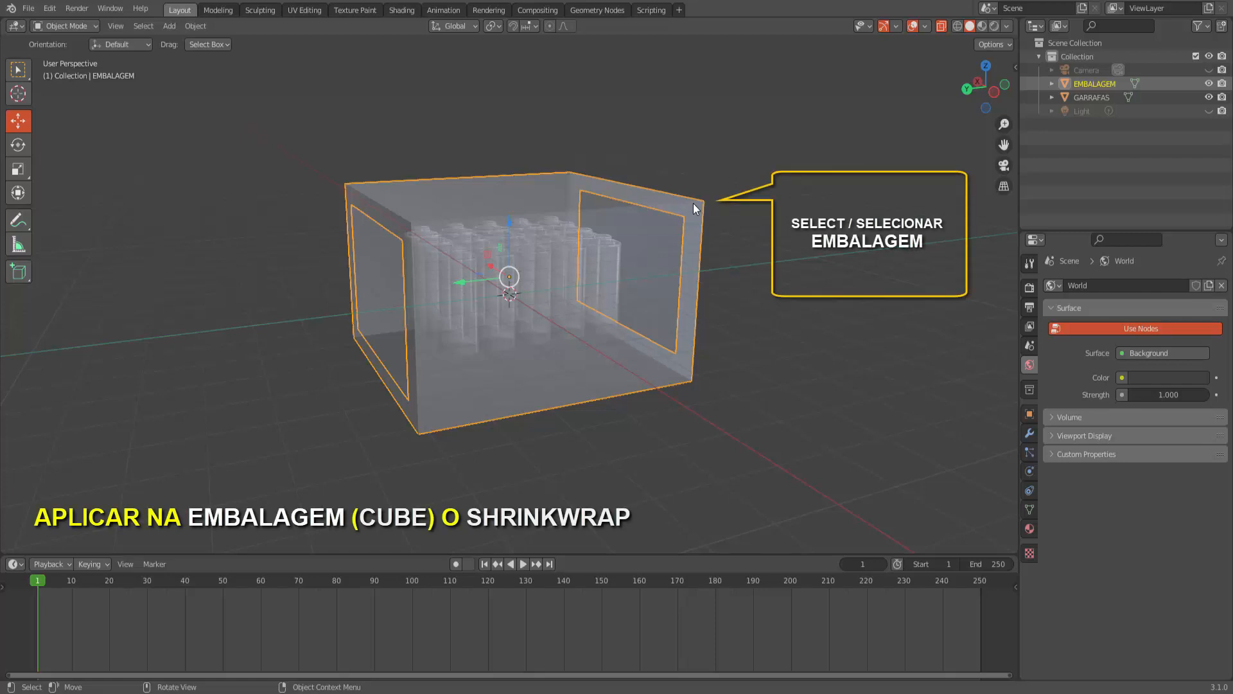
# - Add a Shrinkwrap modifier to EMBALAGEM with GARRAFAS as its target
pyautogui.click(1030, 433)
pyautogui.click(1150, 287)
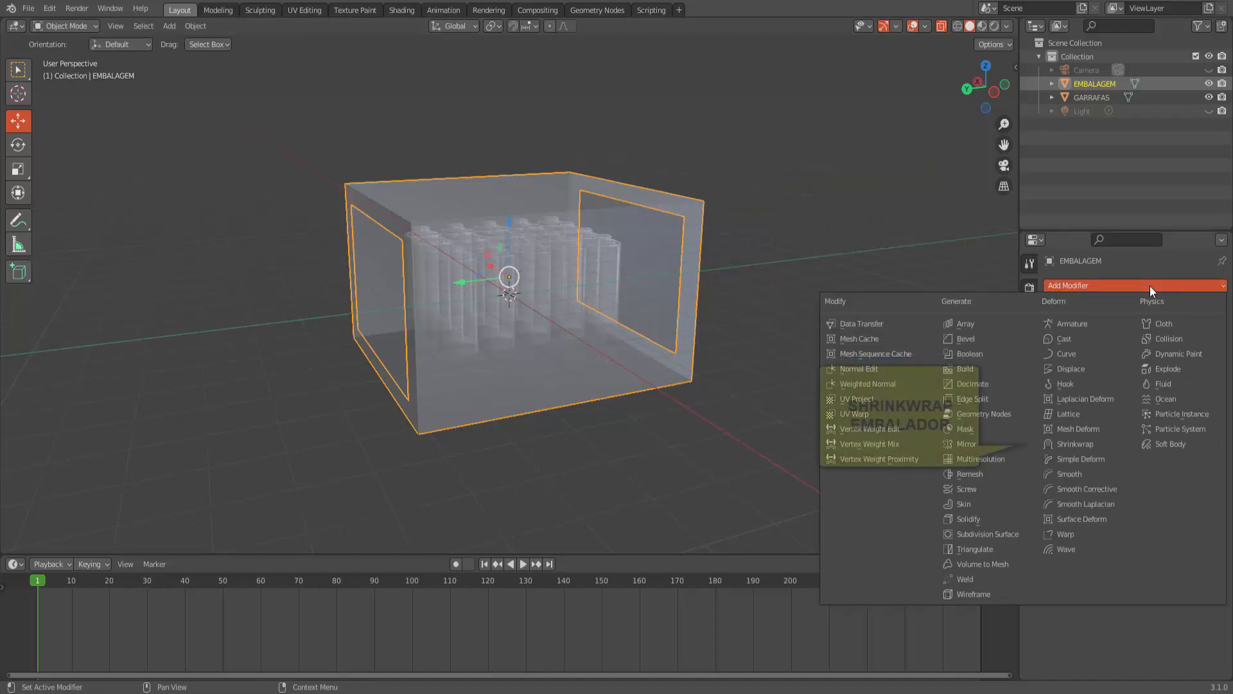
pyautogui.click(1092, 443)
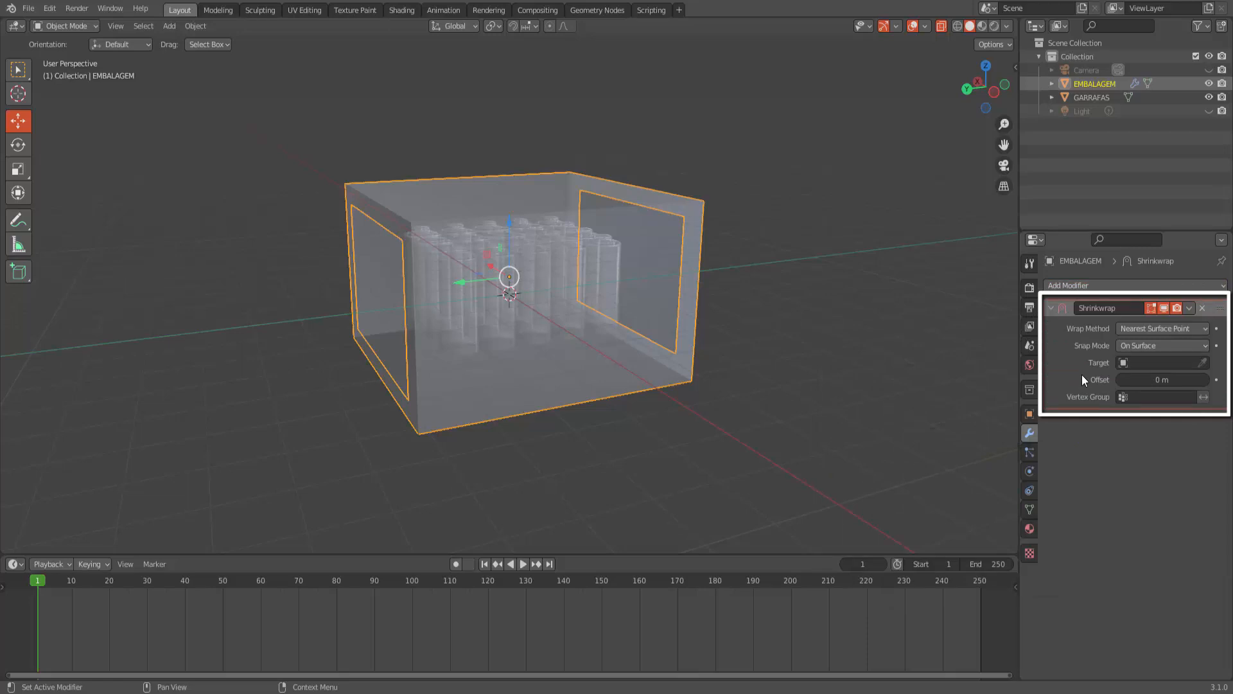
pyautogui.click(1203, 363)
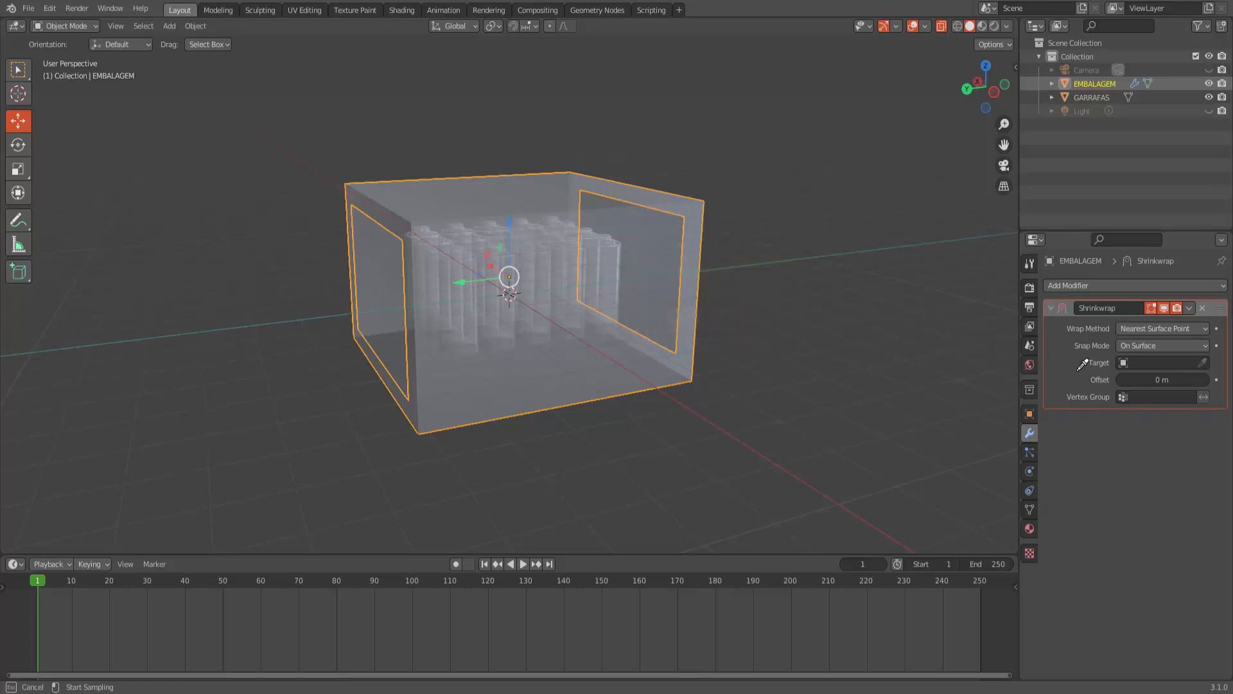
pyautogui.press('Escape')
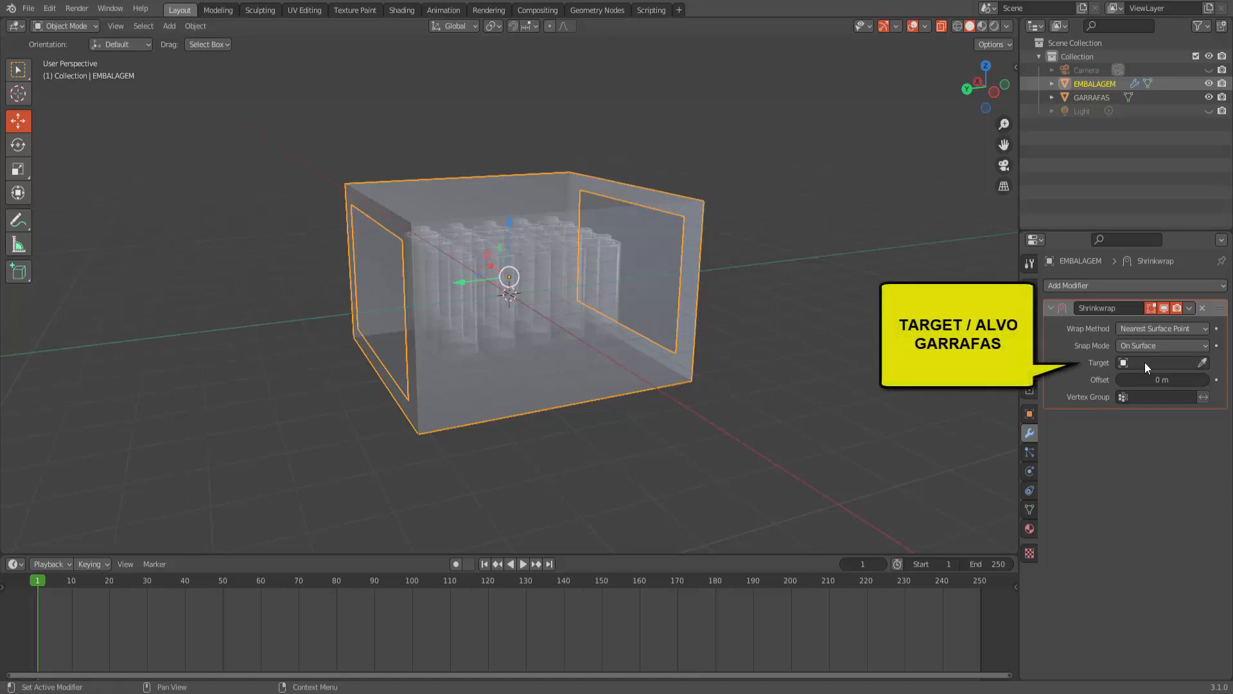
pyautogui.click(1145, 364)
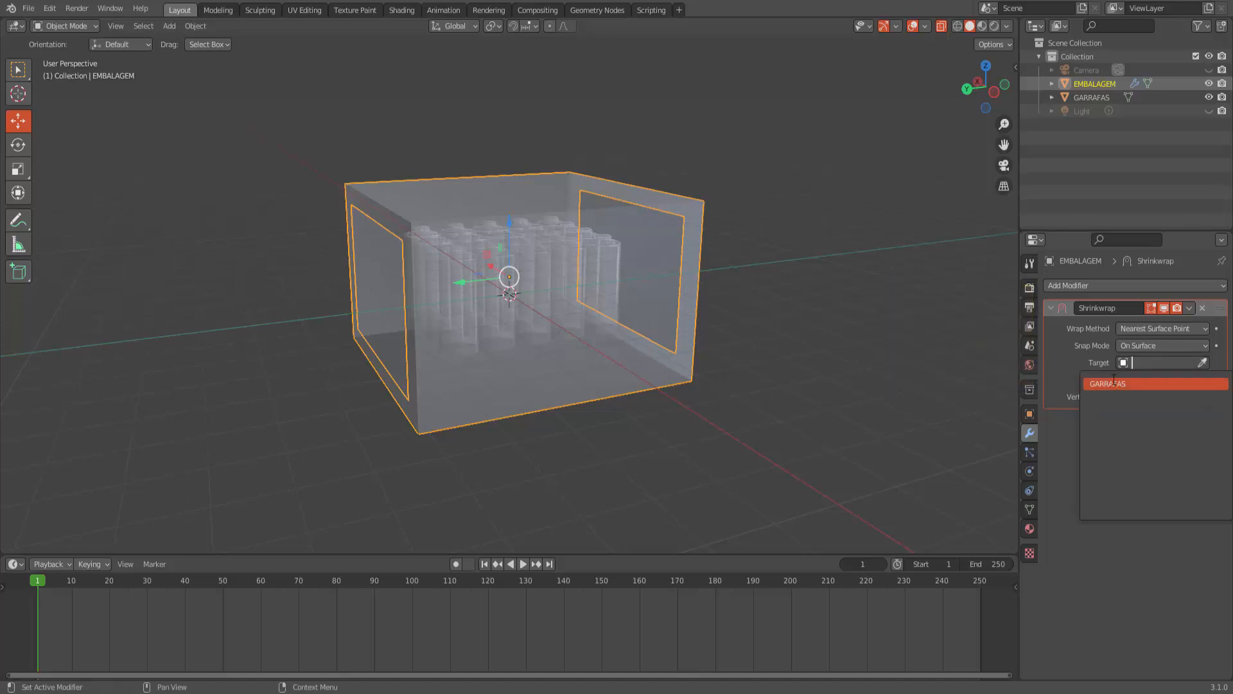
pyautogui.click(1113, 384)
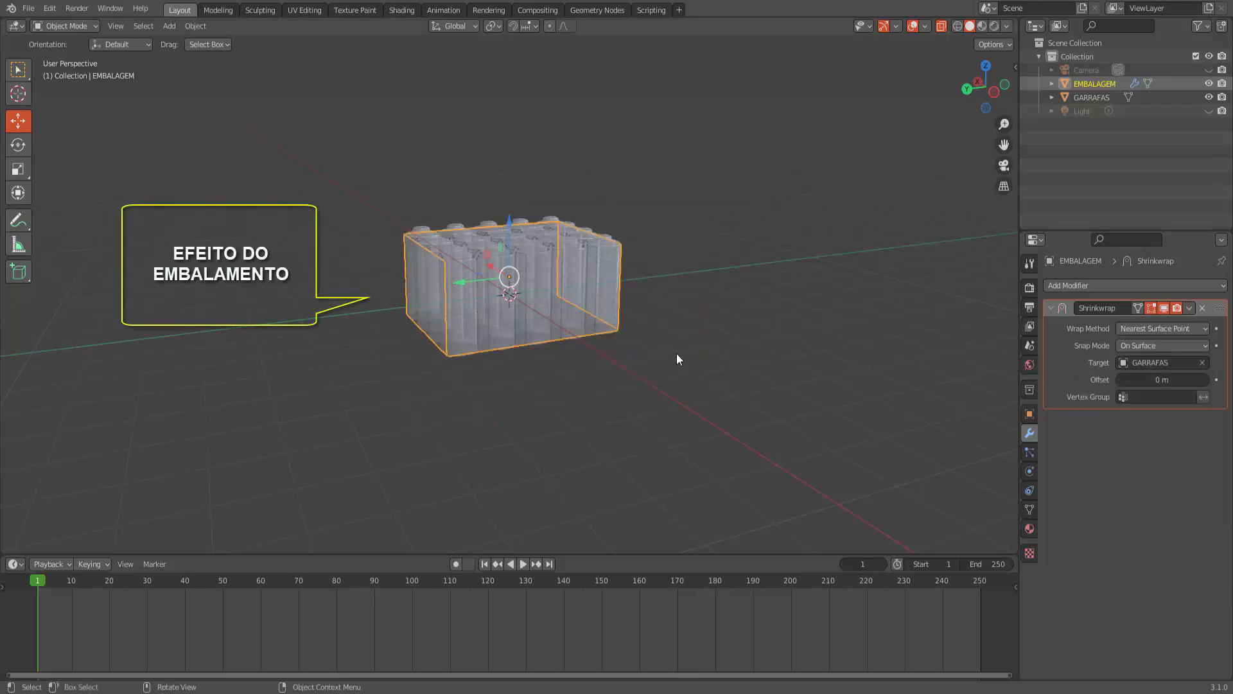
# - Turn off X-ray display and raise the Shrinkwrap offset to 0.03 m
pyautogui.moveTo(729, 362); pyautogui.dragTo(760, 356, button='middle')
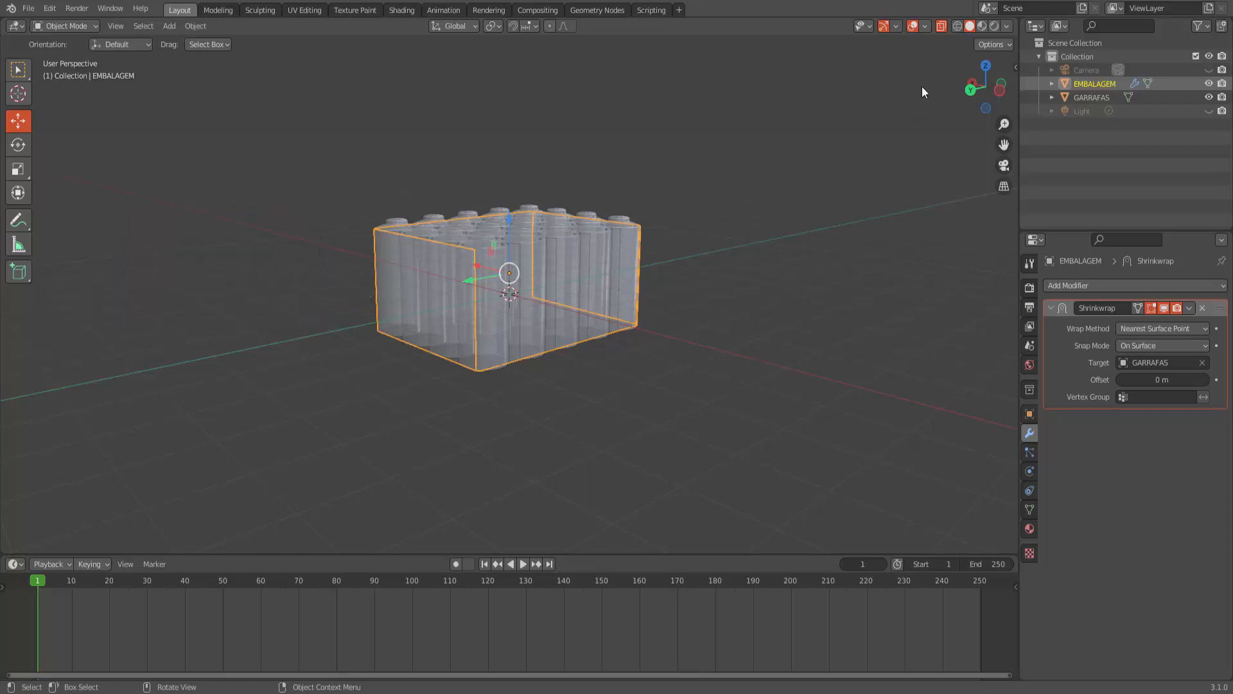
pyautogui.click(941, 27)
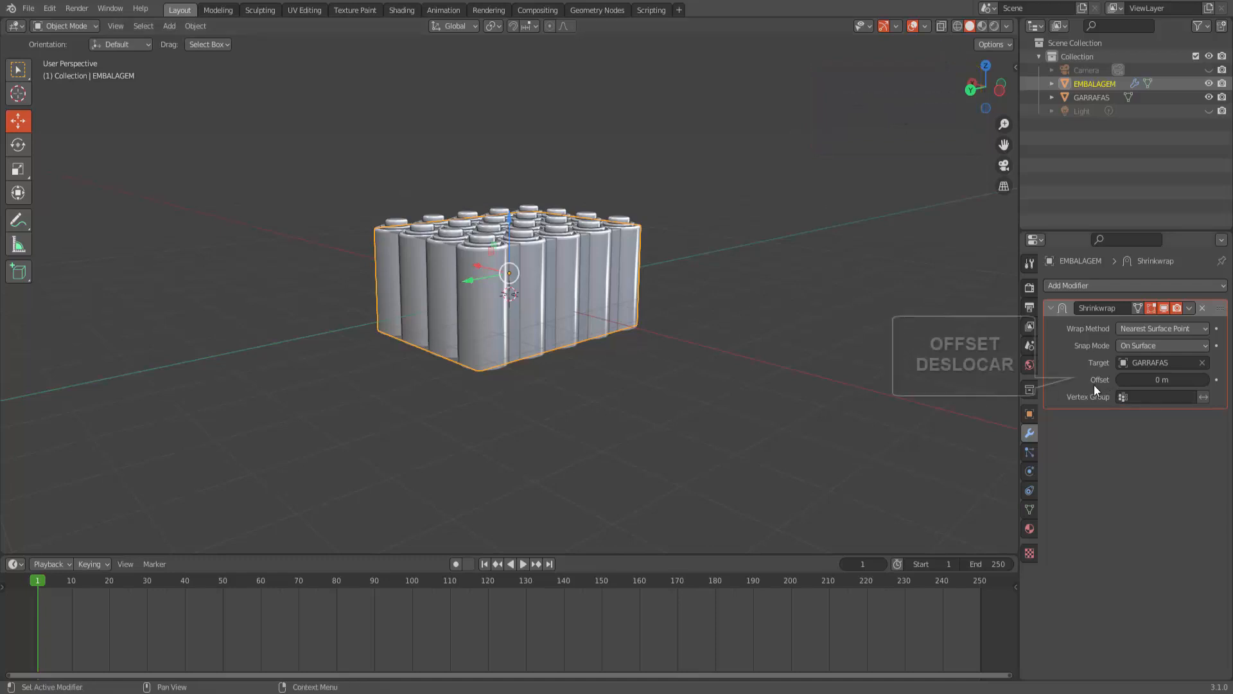
pyautogui.click(1206, 379)
pyautogui.click(1206, 380)
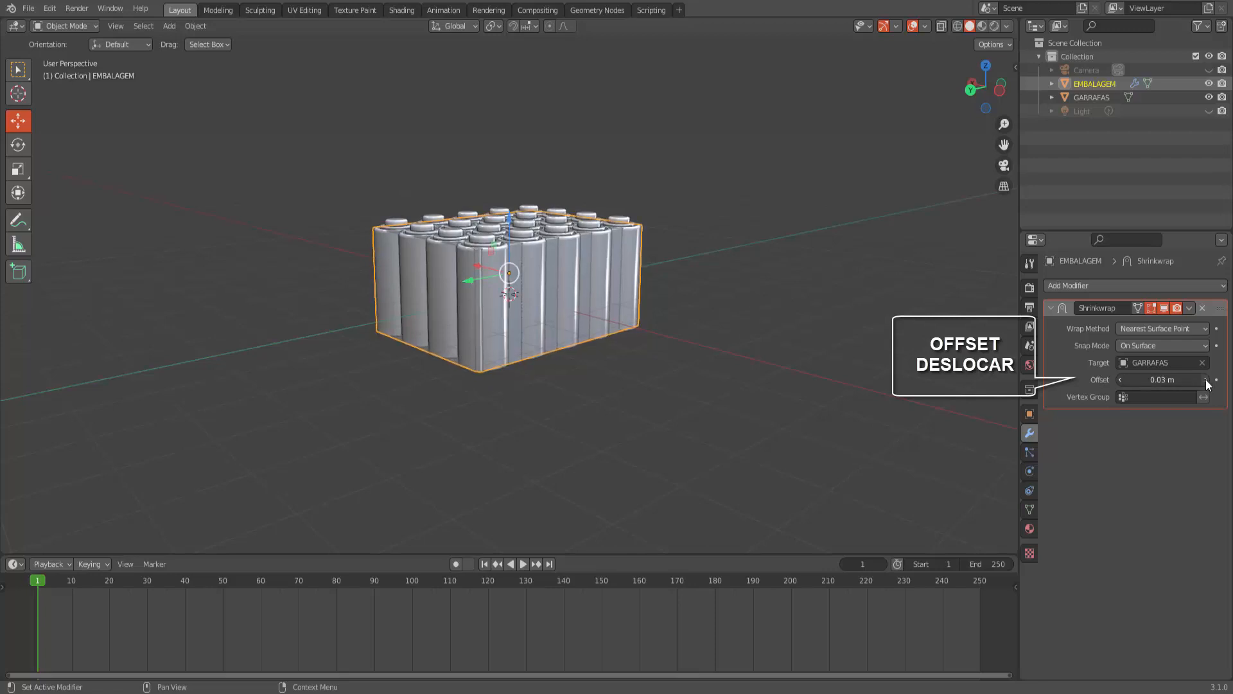
# - Raise the Shrinkwrap offset on EMBALAGEM to 0.37 m
pyautogui.click(1206, 380)
pyautogui.click(1205, 380)
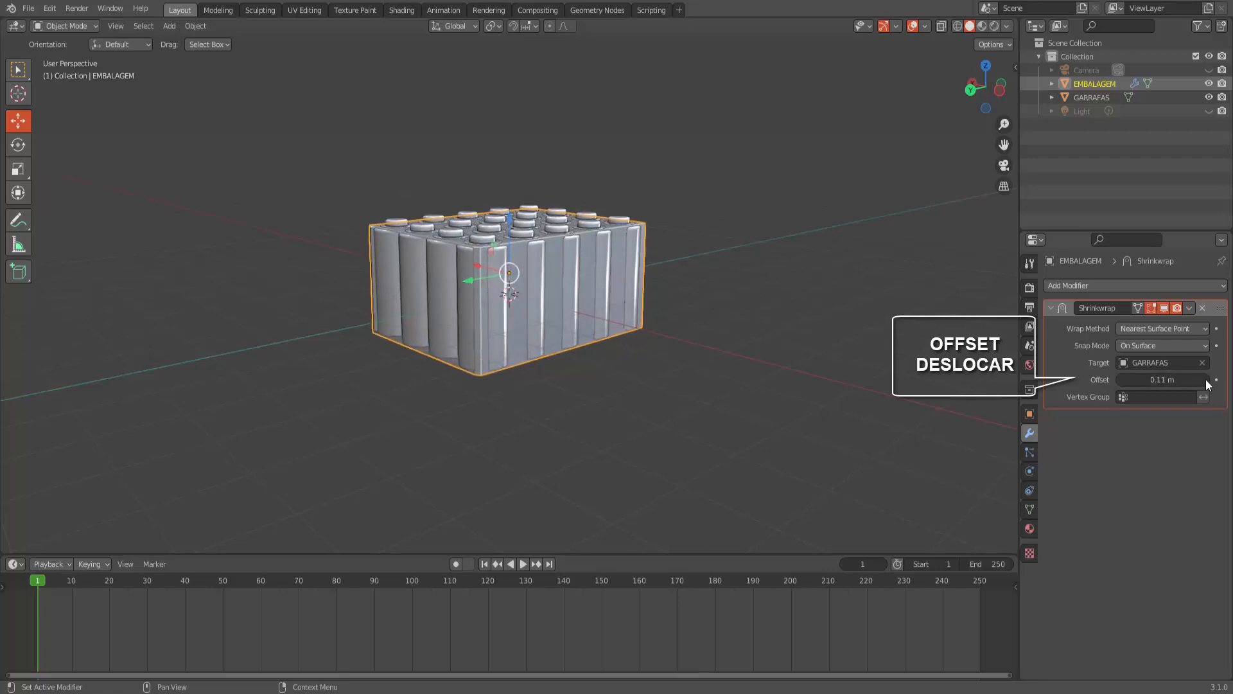
pyautogui.click(1206, 379)
pyautogui.click(1206, 379)
pyautogui.click(1205, 380)
pyautogui.click(1206, 379)
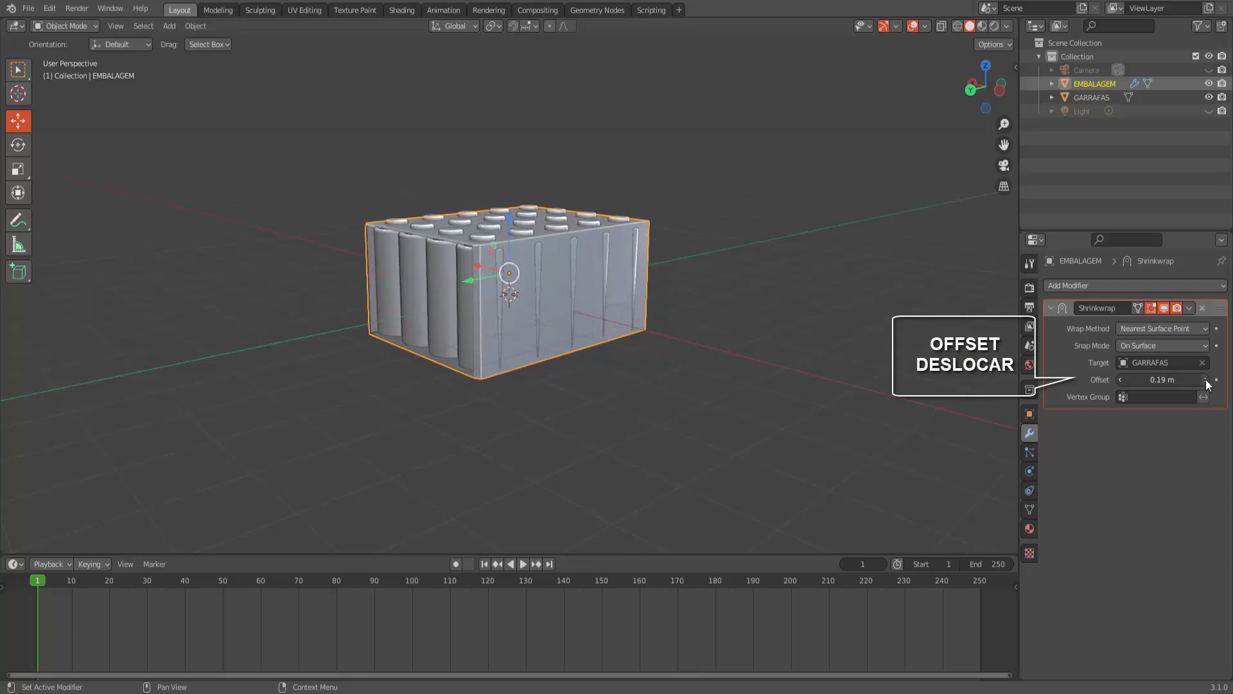
pyautogui.click(1205, 379)
pyautogui.click(1205, 380)
pyautogui.click(1206, 379)
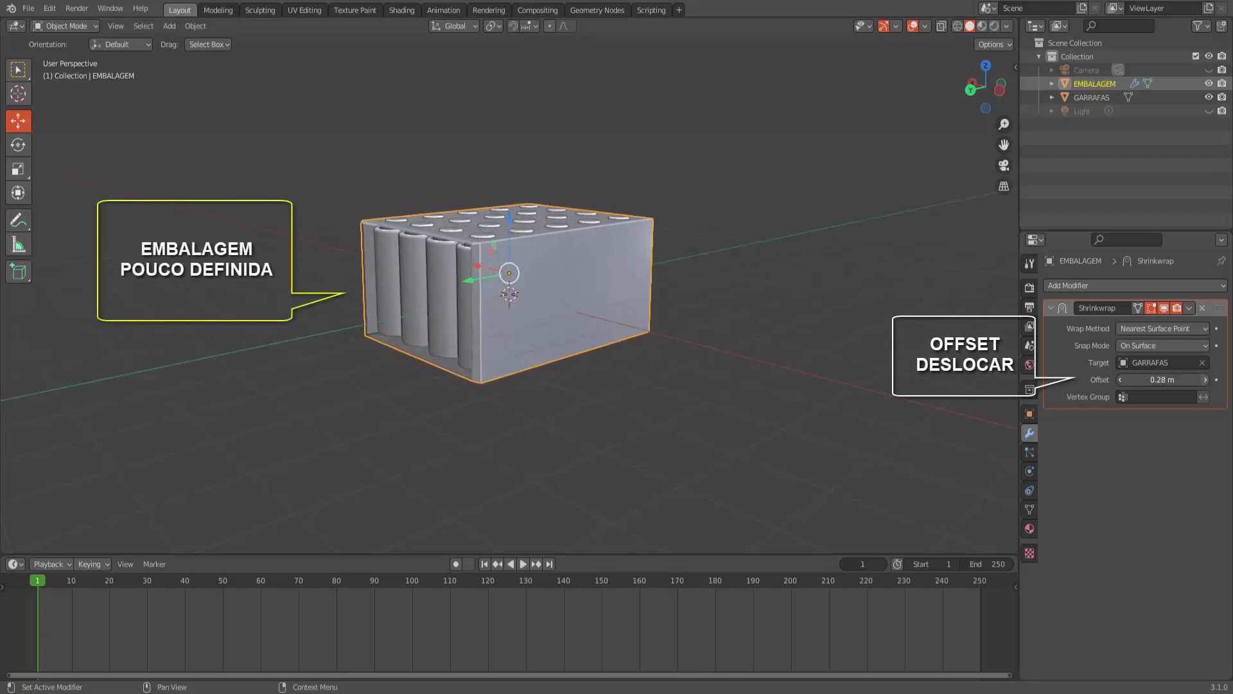
pyautogui.click(1206, 379)
pyautogui.click(1206, 379)
pyautogui.click(1205, 380)
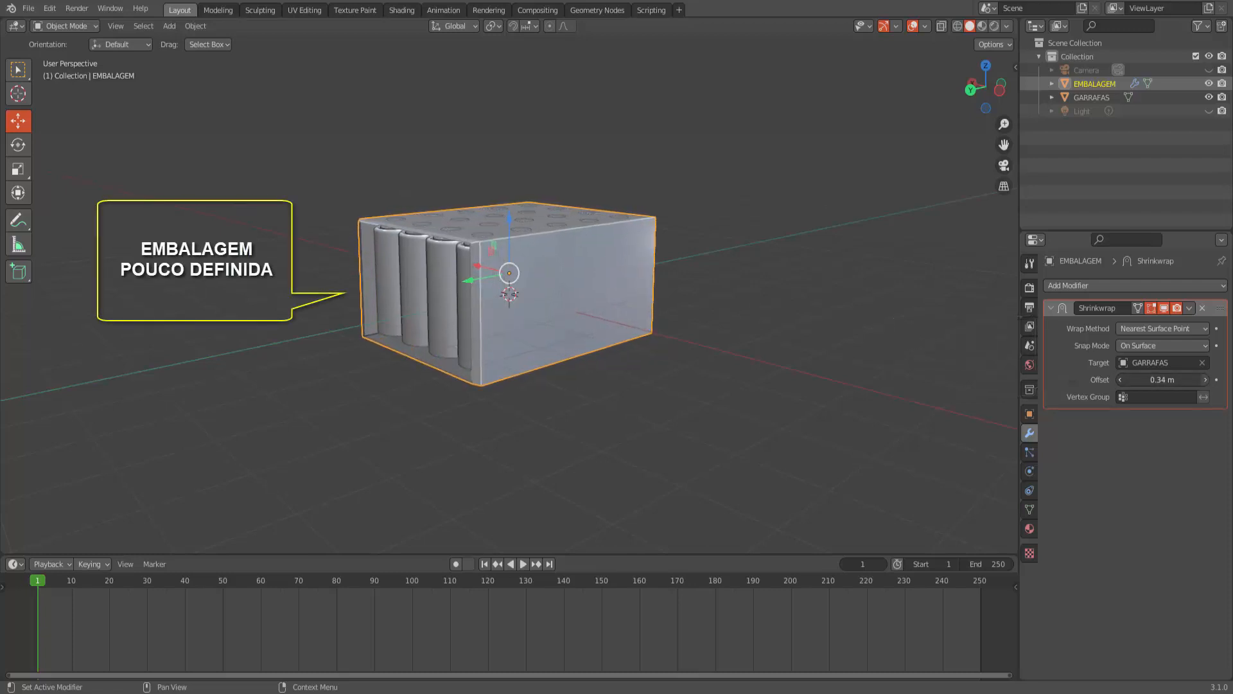
pyautogui.click(1206, 380)
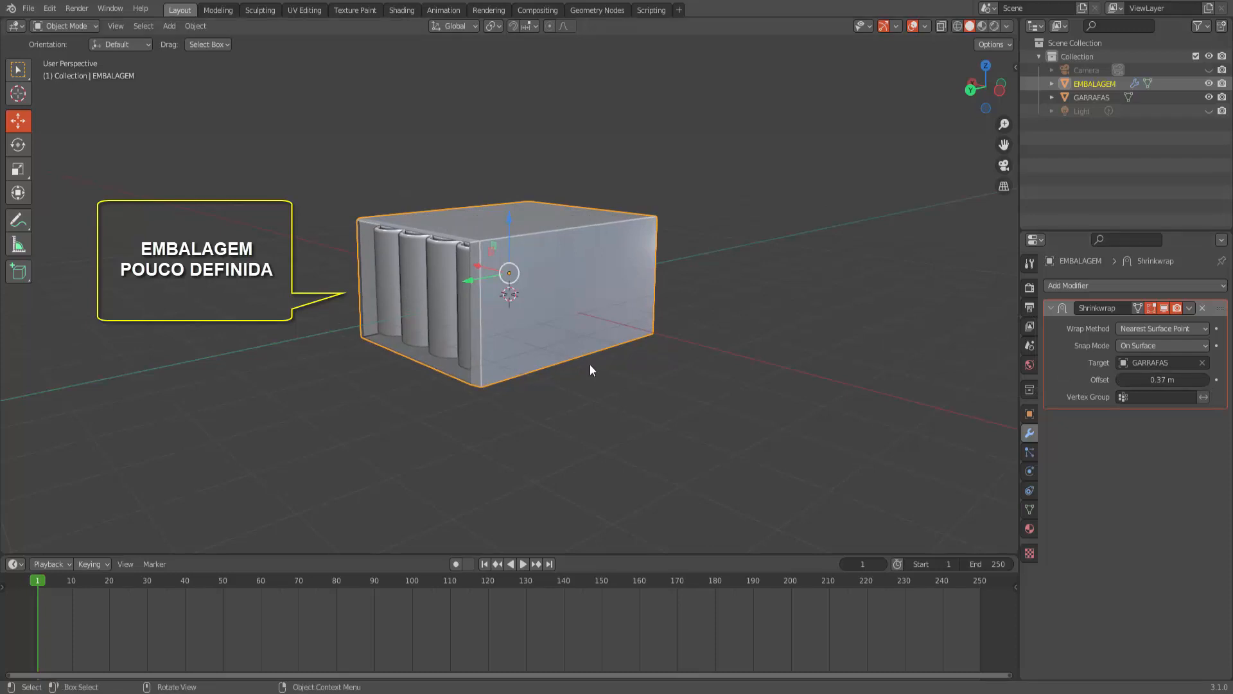
# - Remove the Shrinkwrap modifier from EMBALAGEM
pyautogui.moveTo(674, 383); pyautogui.dragTo(677, 393, button='middle')
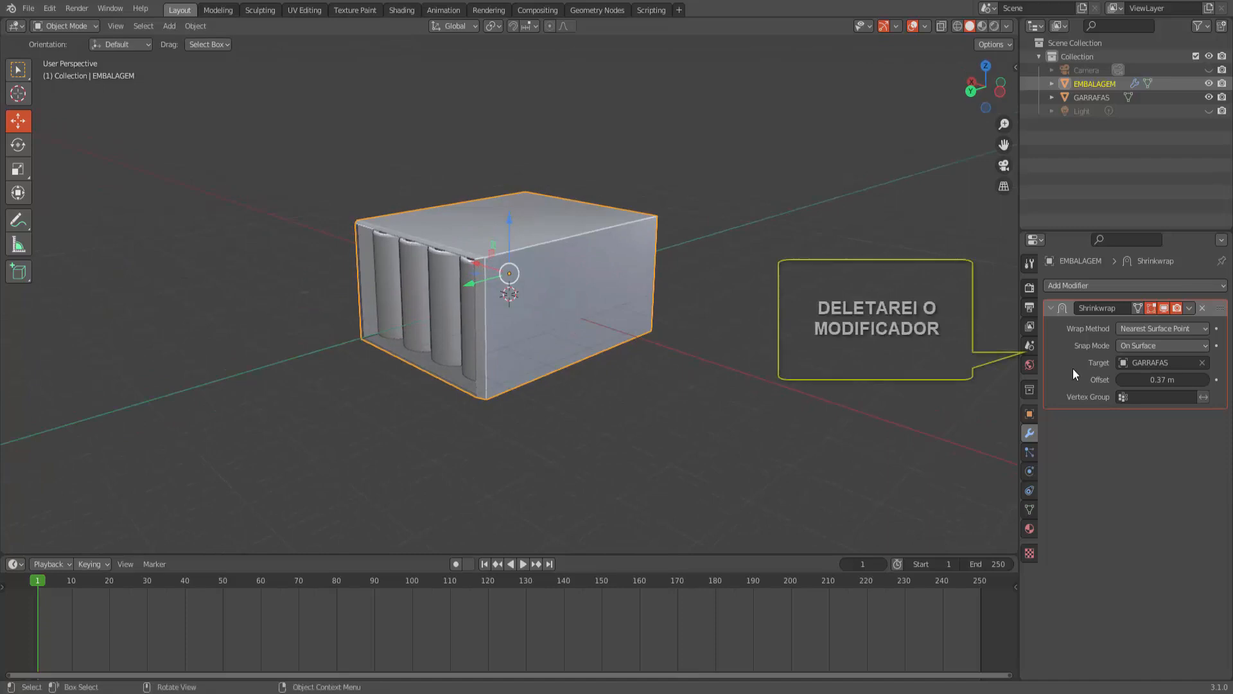
pyautogui.click(1203, 307)
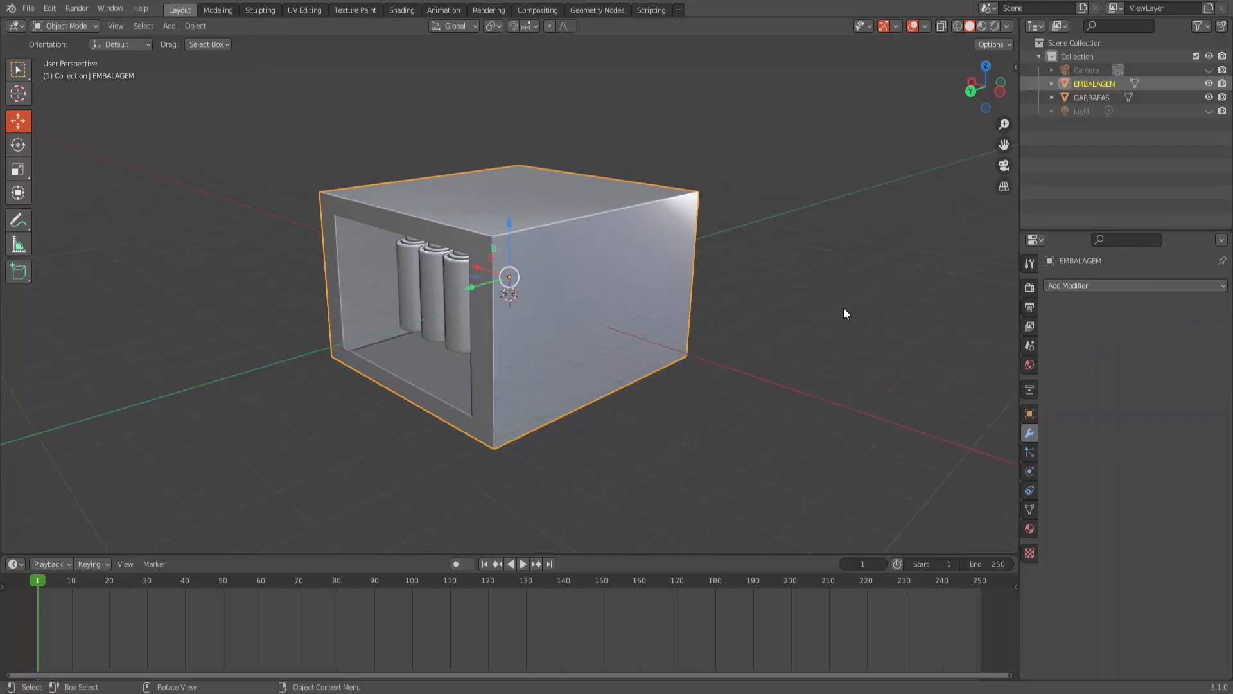
pyautogui.moveTo(843, 307); pyautogui.dragTo(819, 301, button='middle')
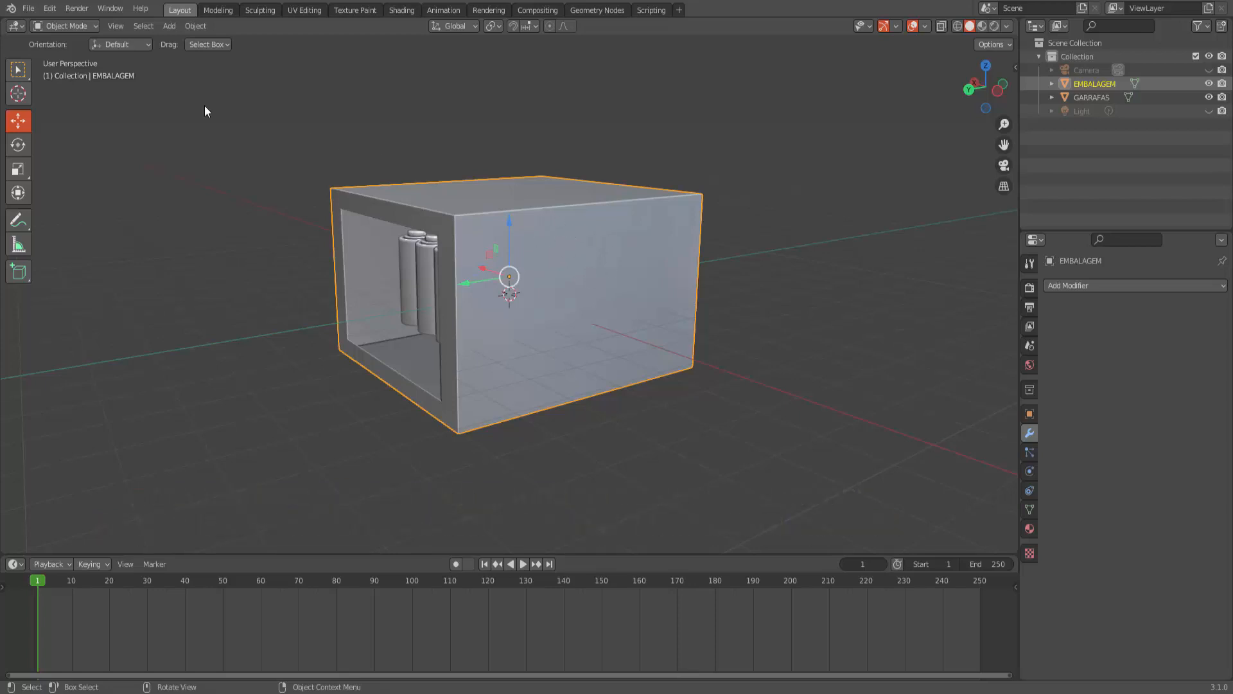
# - Select the entire EMBALAGEM mesh in Edit Mode and subdivide it
pyautogui.click(61, 24)
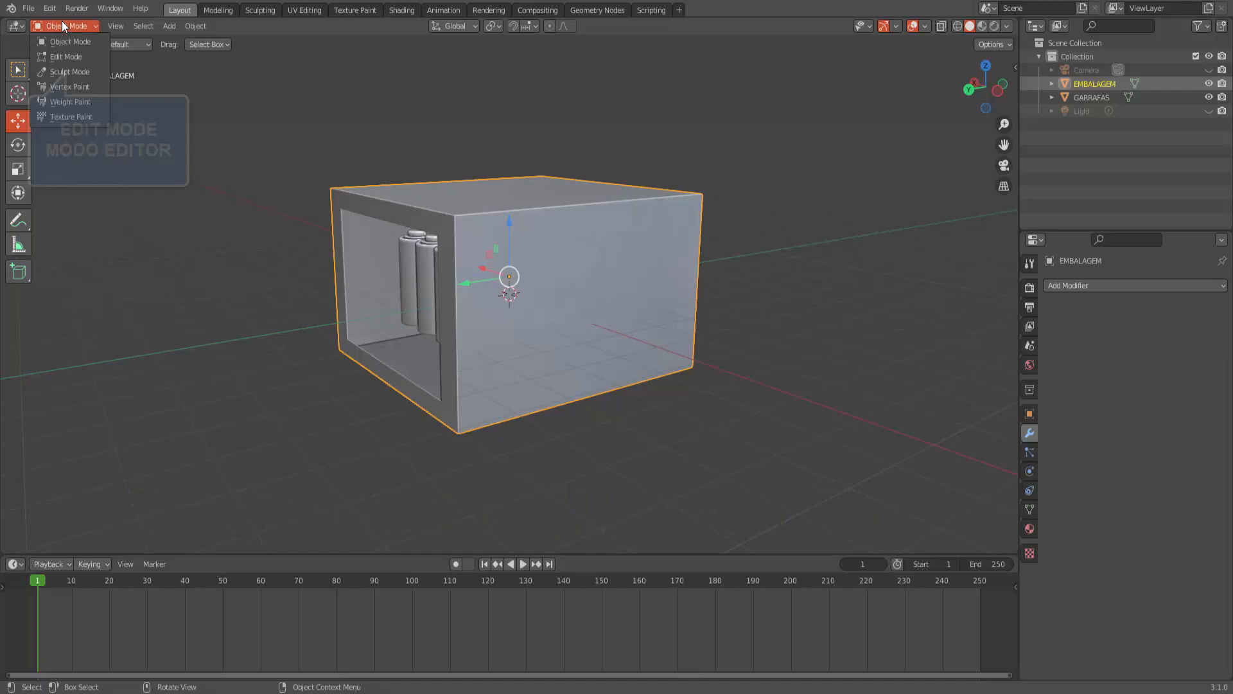
pyautogui.click(56, 57)
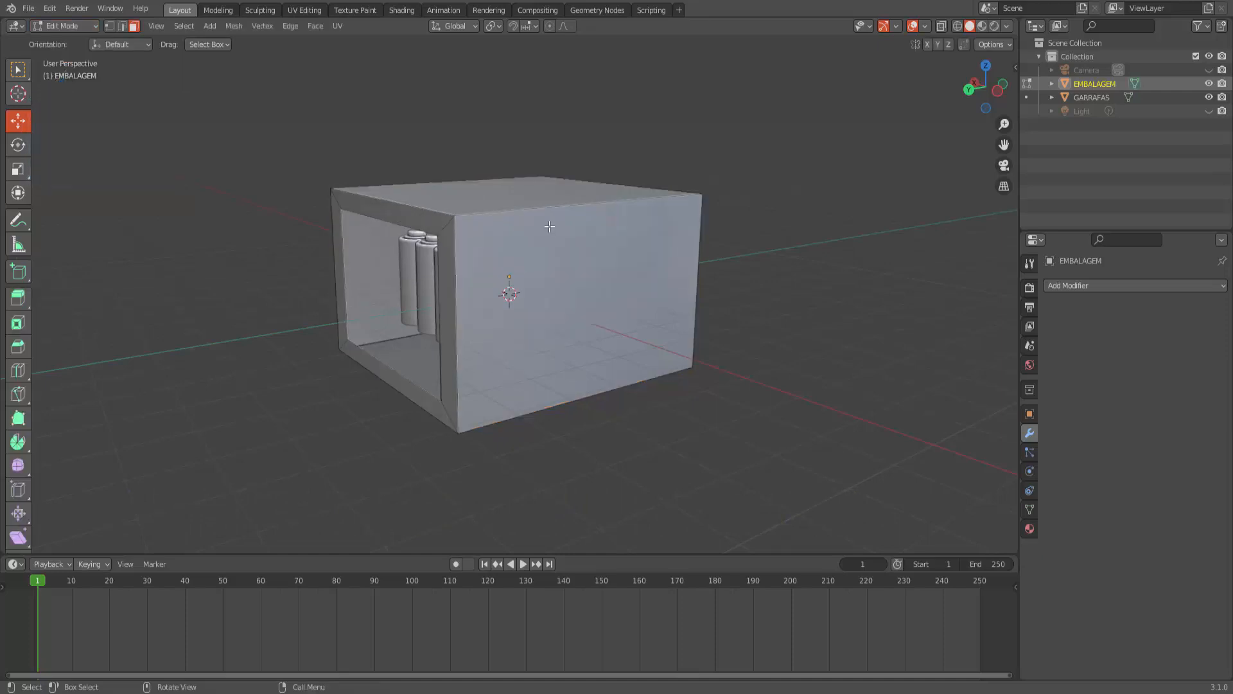
pyautogui.press('a')
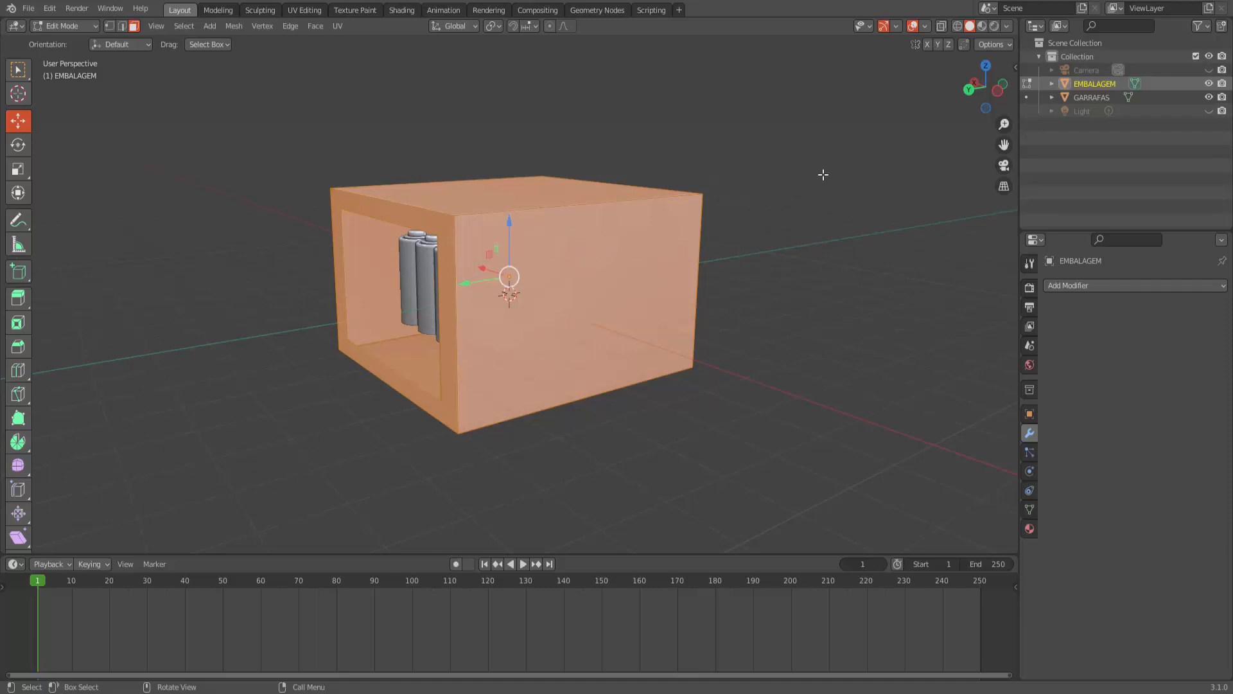
pyautogui.rightClick(856, 170)
pyautogui.click(857, 170)
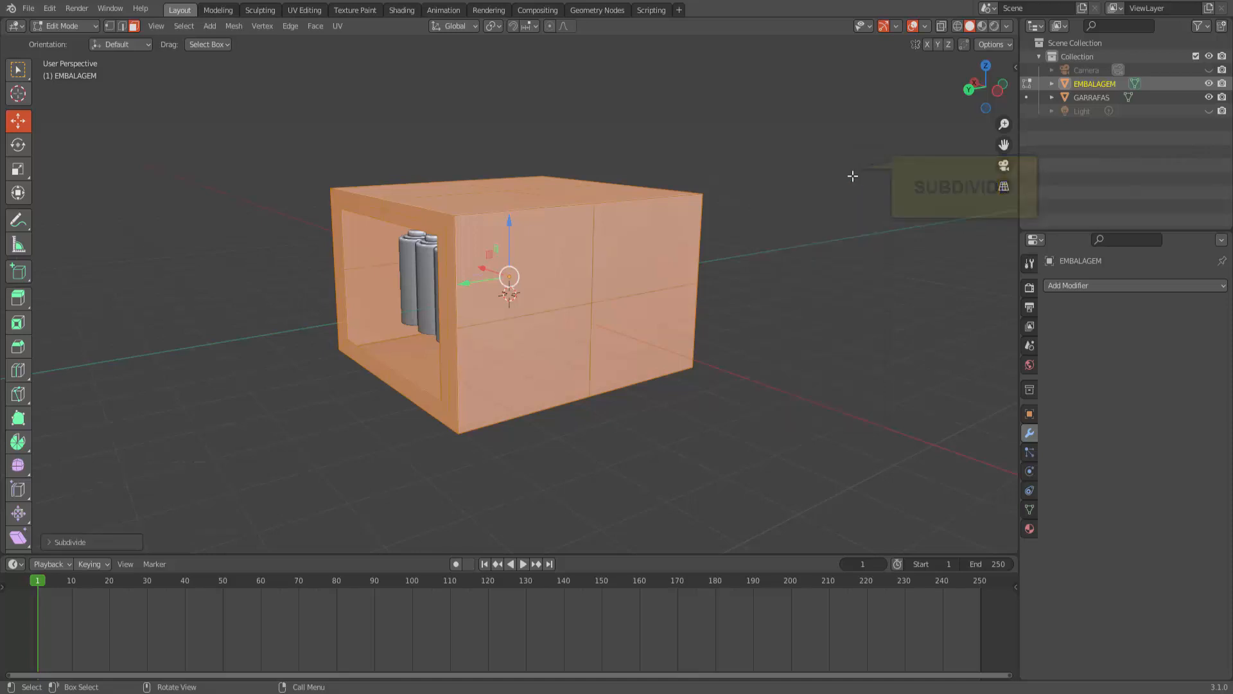
# - Set the subdivision's number of cuts to 40 and return to Object Mode
pyautogui.click(54, 542)
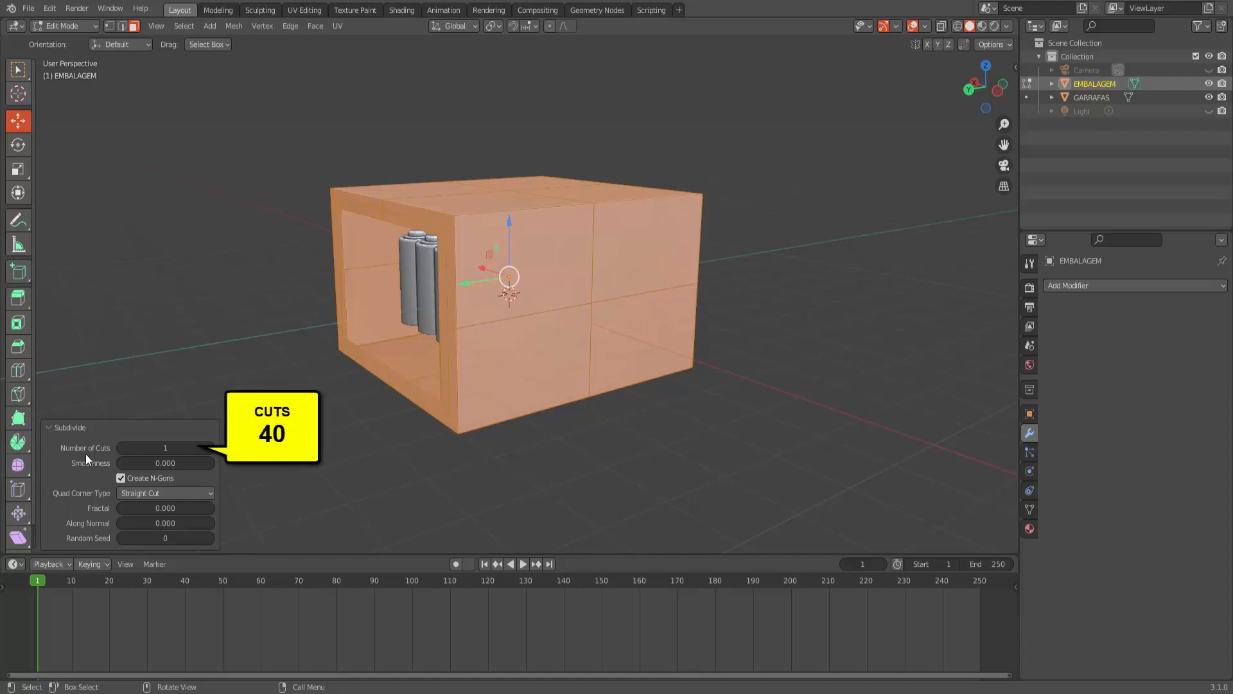
pyautogui.click(172, 449)
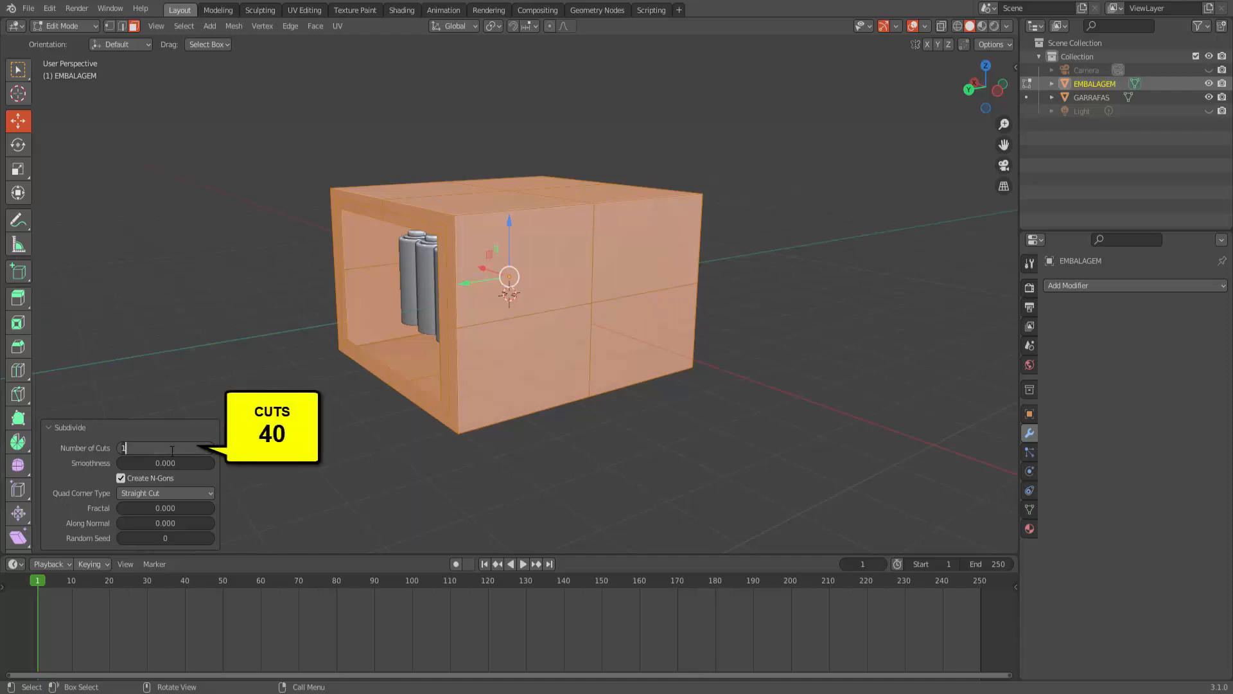
pyautogui.press('Return')
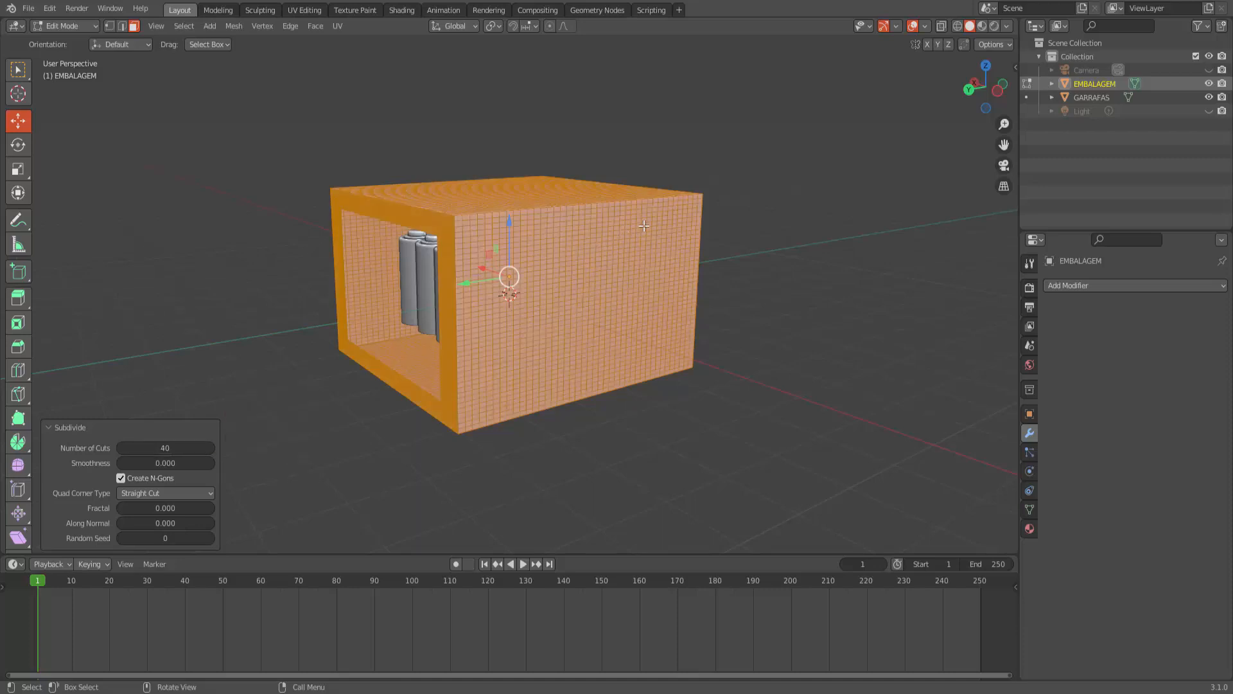
pyautogui.click(67, 28)
pyautogui.click(64, 38)
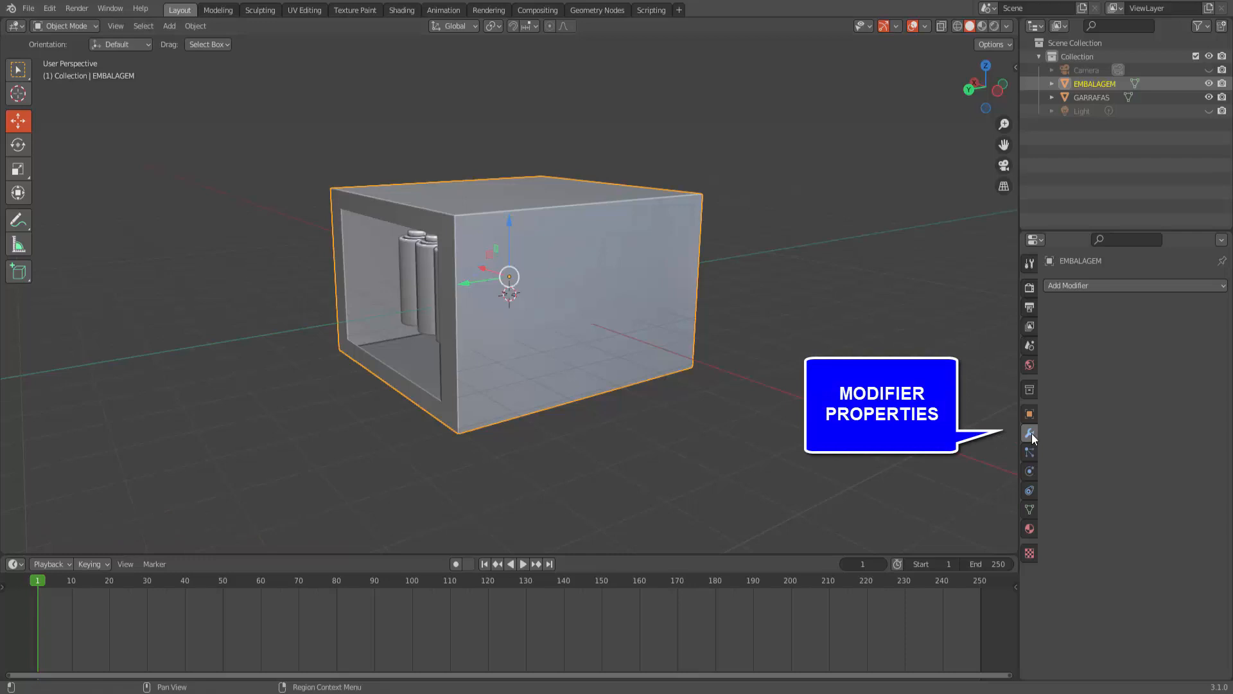
# - Add a Shrinkwrap modifier to the subdivided EMBALAGEM and, with X-ray display on, pick GARRAFAS as its target
pyautogui.click(1119, 285)
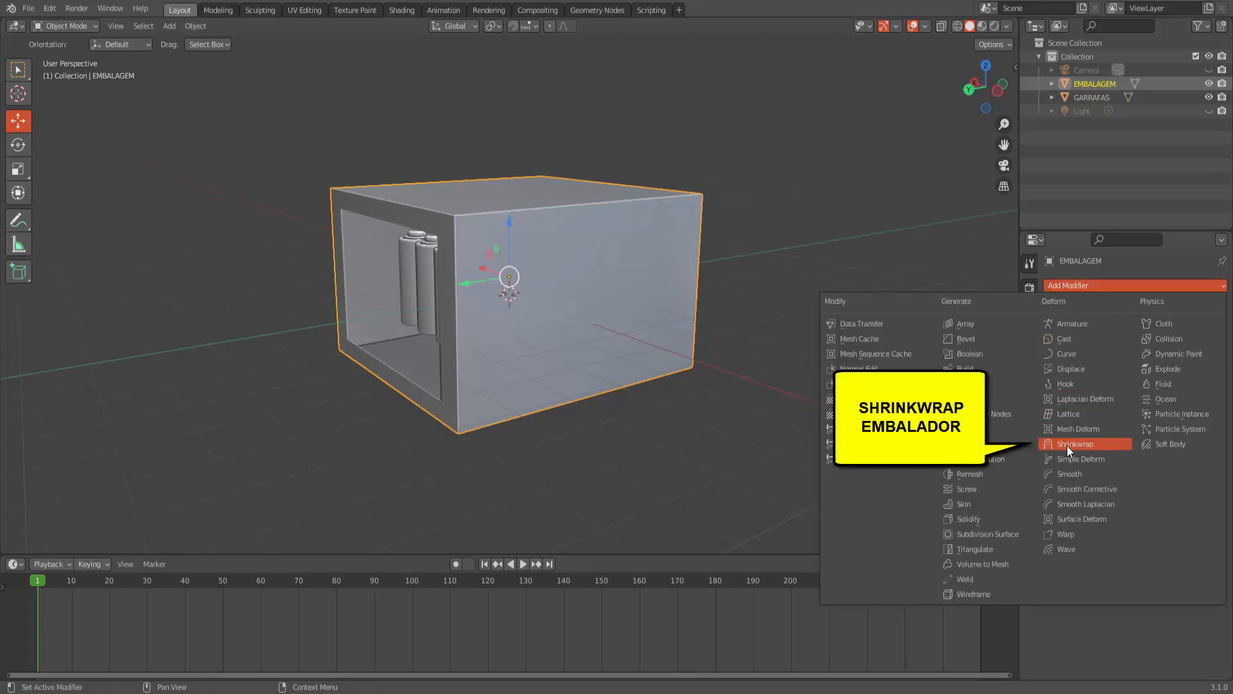
pyautogui.click(1085, 443)
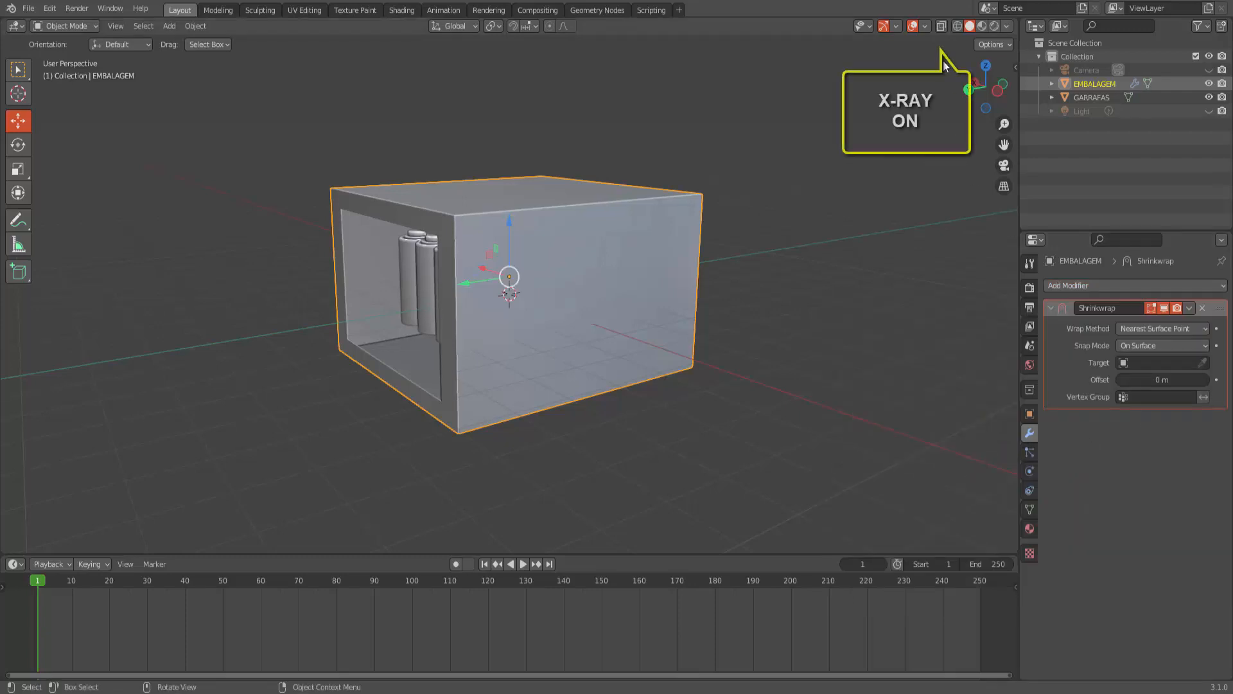
pyautogui.click(941, 26)
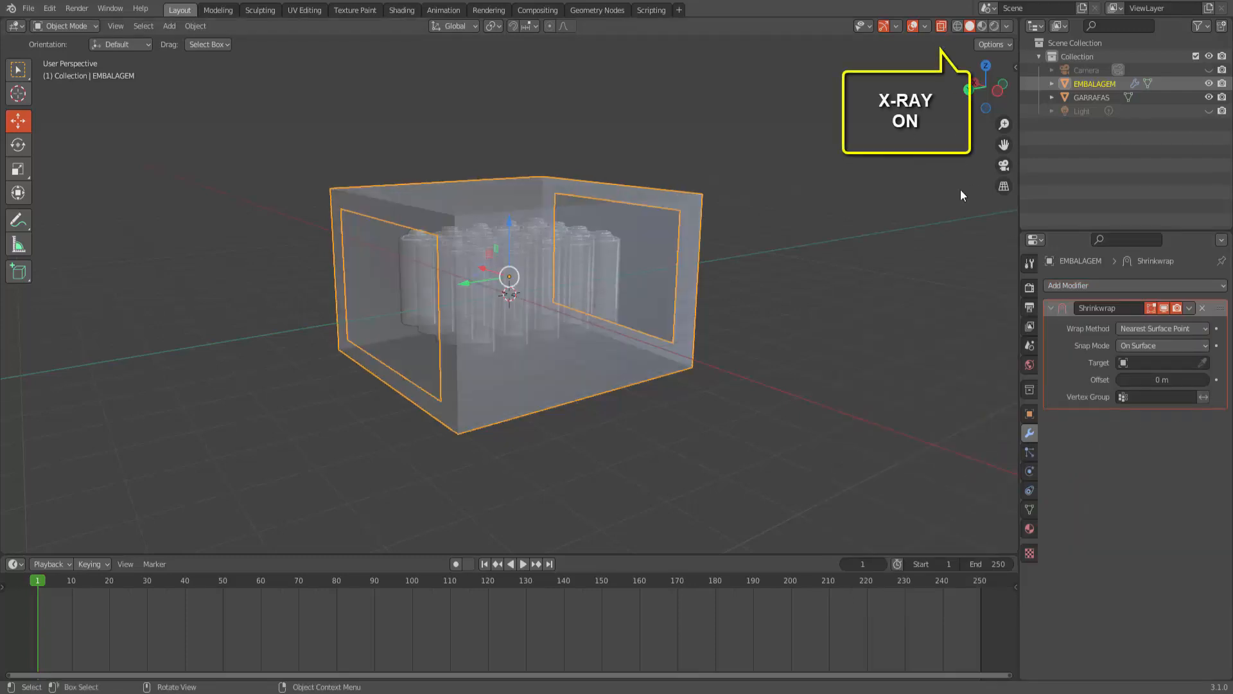
pyautogui.click(1202, 363)
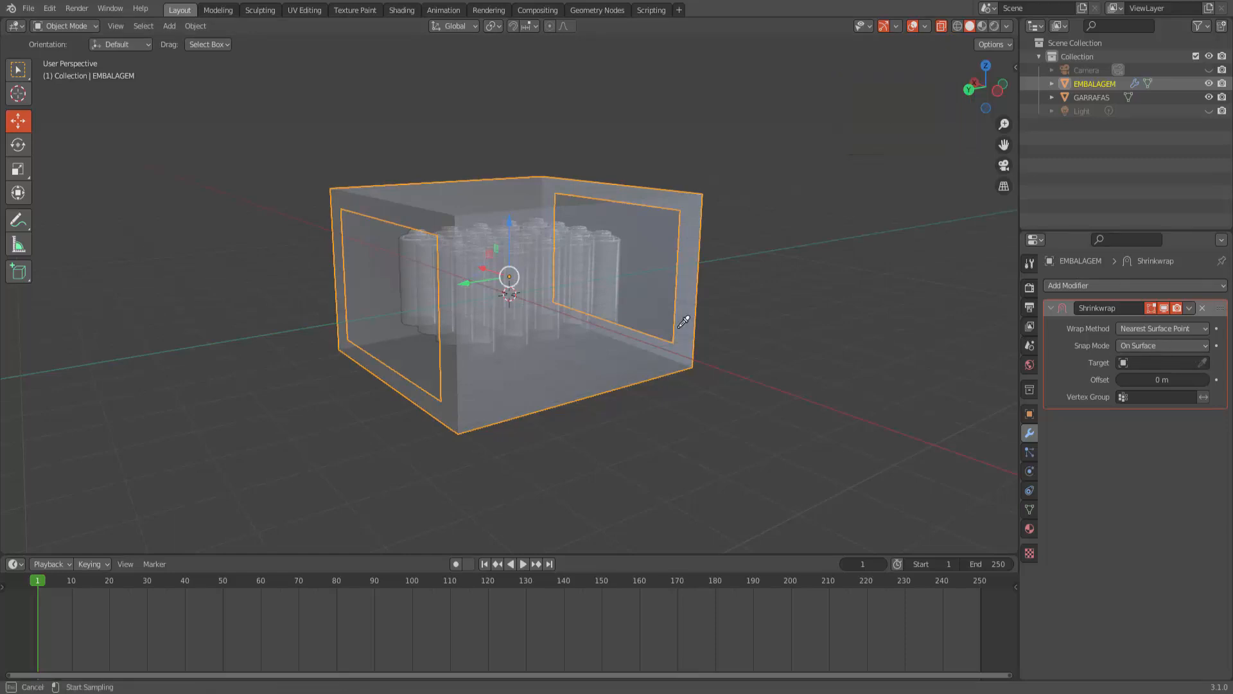
pyautogui.click(531, 256)
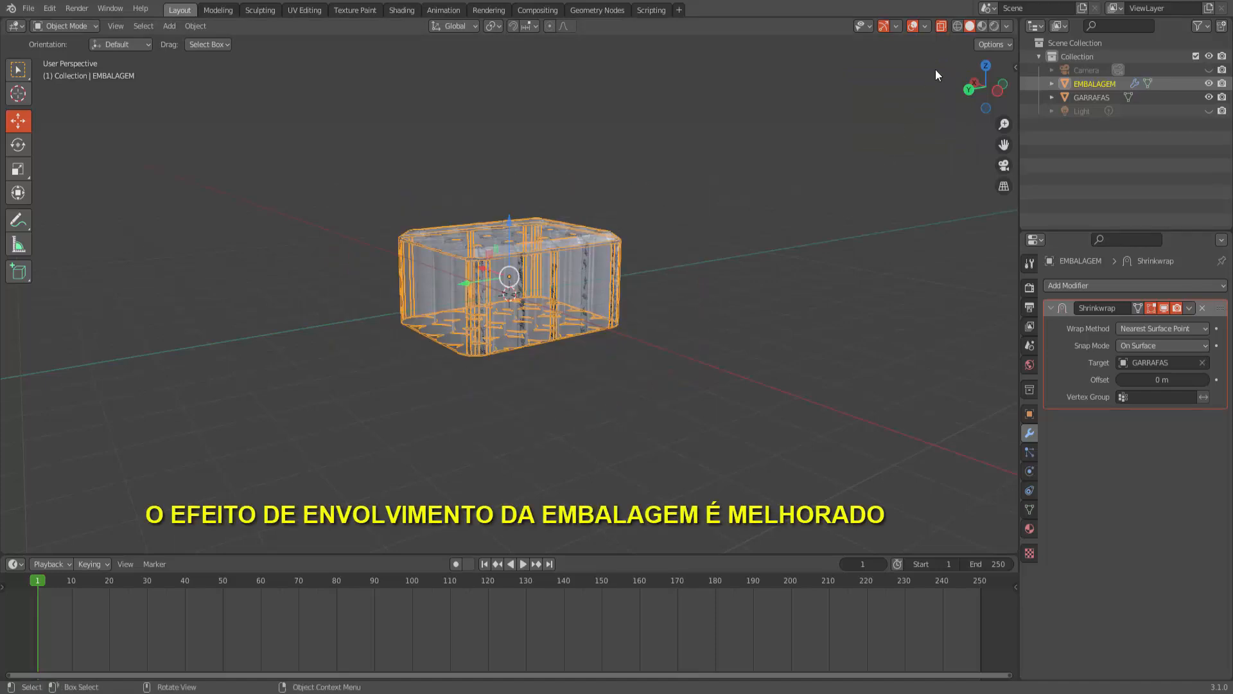
# - Turn off X-ray display and examine up close how the packaging wraps the bottles
pyautogui.click(941, 26)
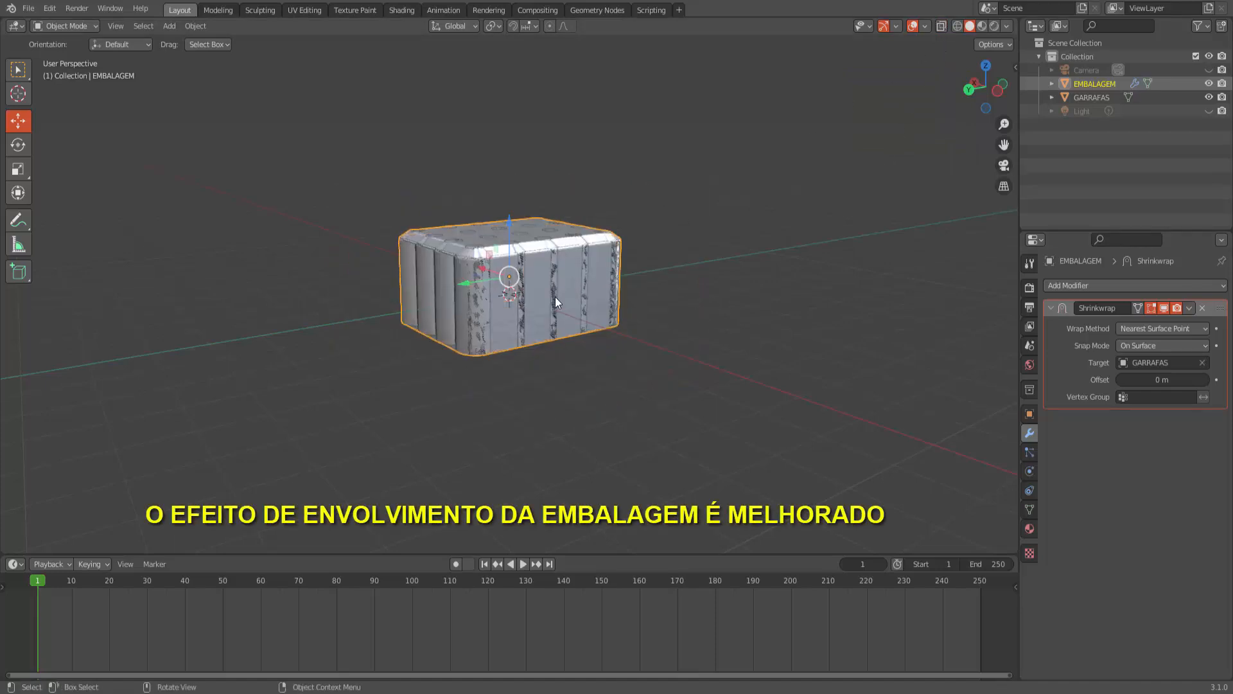
pyautogui.scroll(4, 554, 305)
pyautogui.moveTo(517, 330)
pyautogui.mouseDown(button='middle')
pyautogui.moveTo(514, 345)
pyautogui.moveTo(499, 330)
pyautogui.mouseUp(button='middle')
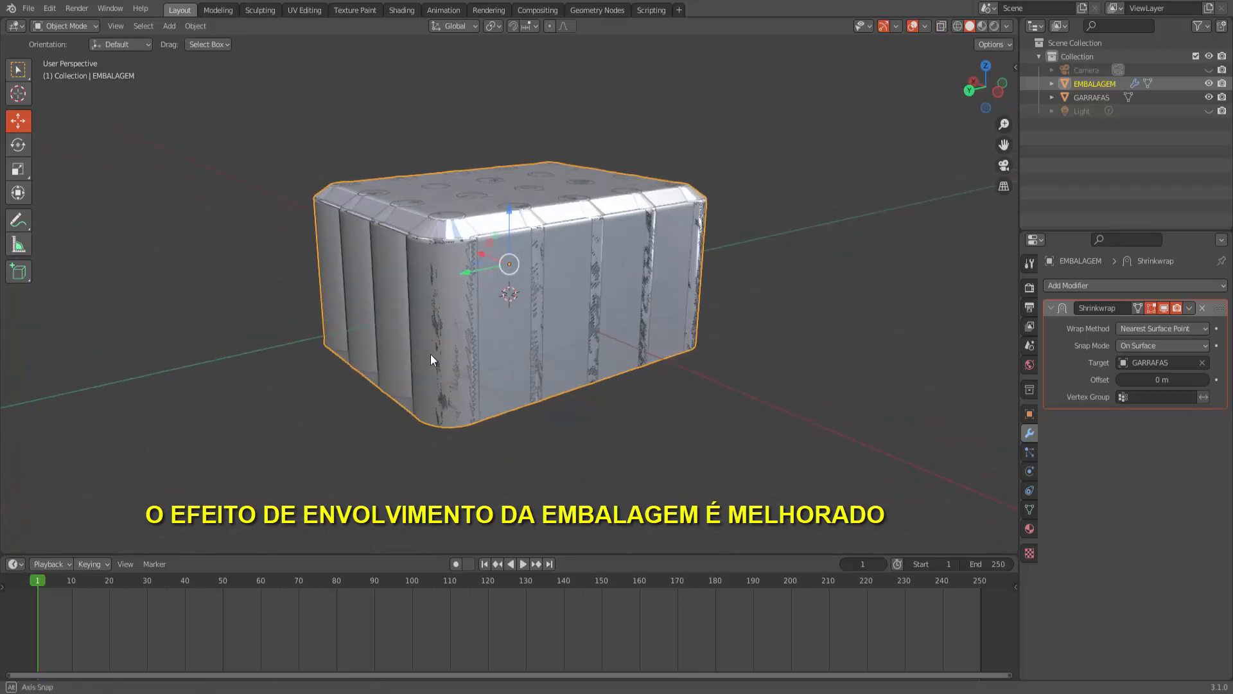
pyautogui.moveTo(430, 354); pyautogui.dragTo(527, 334, button='middle')
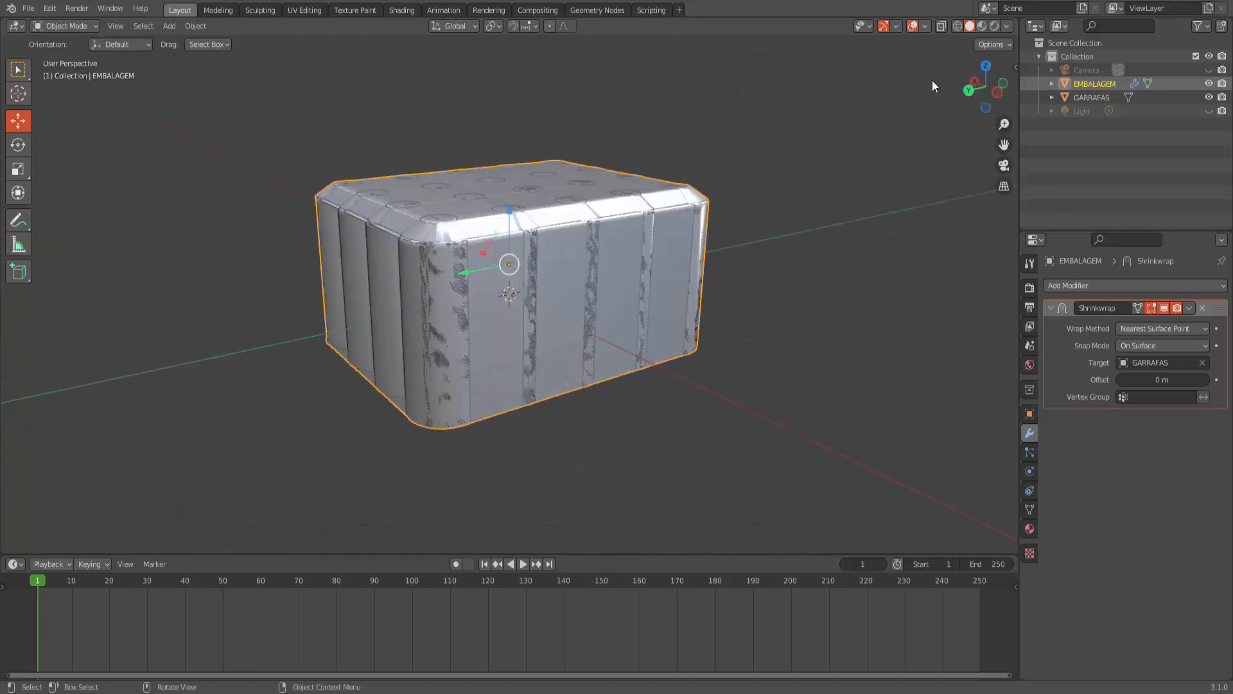
# - Switch the viewport to Material Preview shading and raise the Shrinkwrap offset to 0.01 m
pyautogui.click(982, 26)
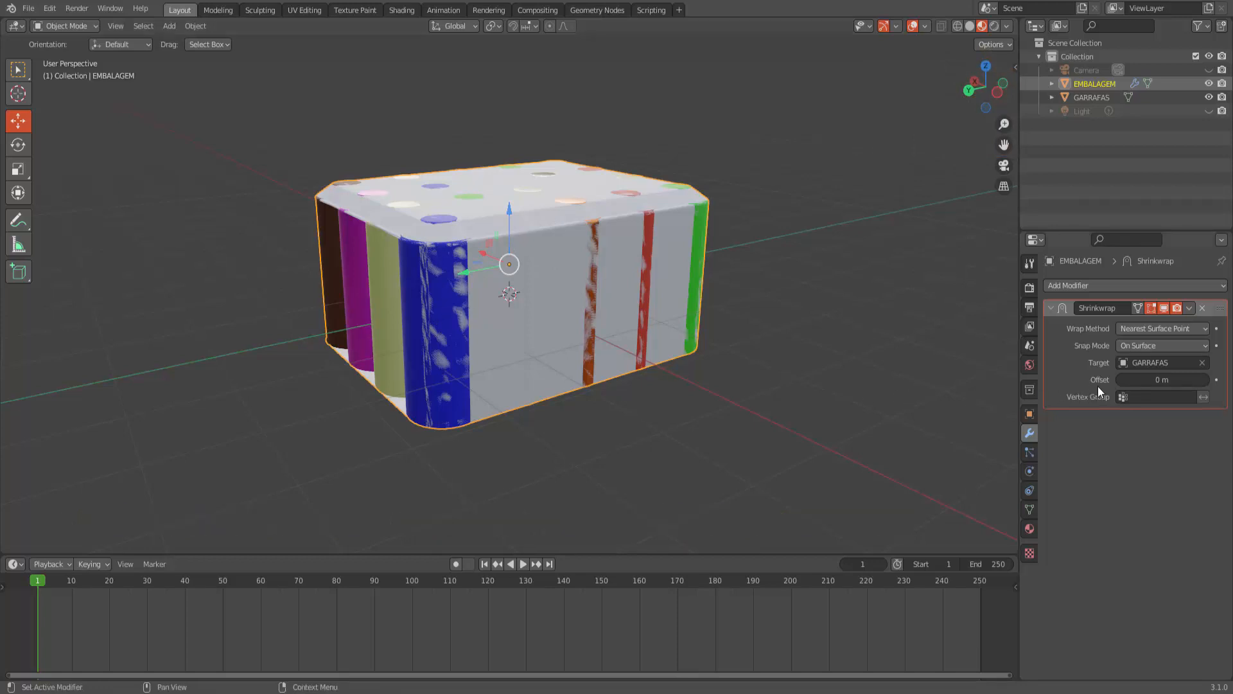
pyautogui.click(1206, 379)
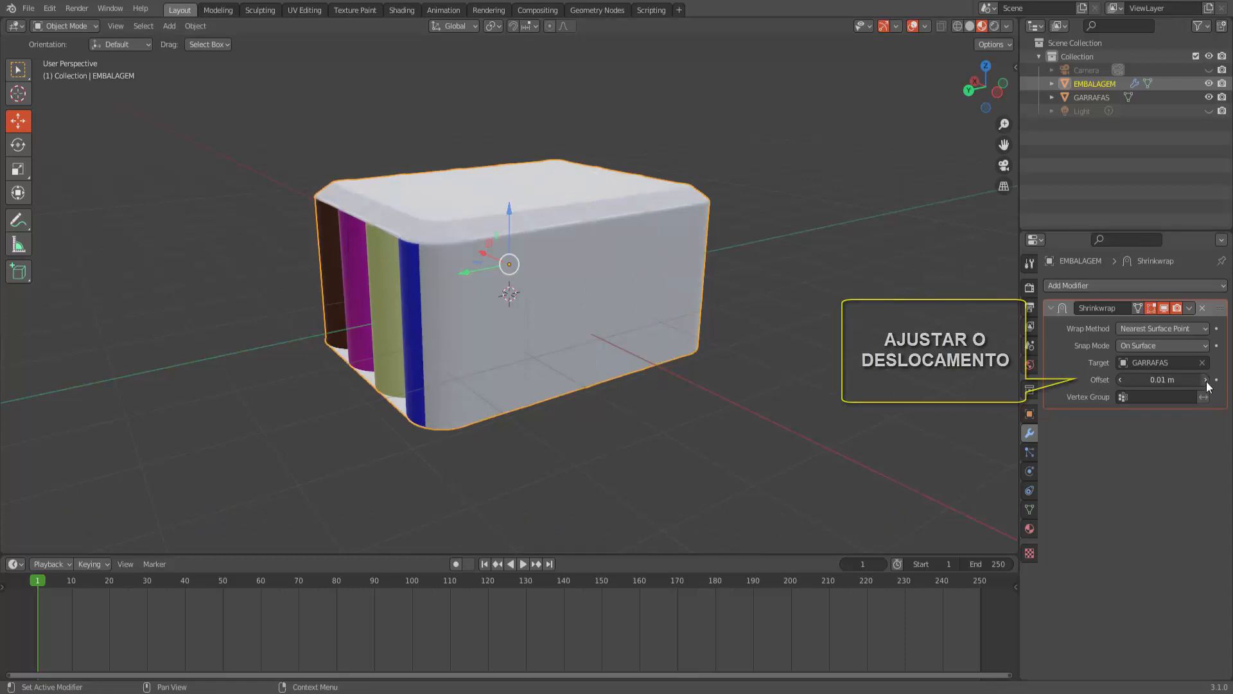
pyautogui.moveTo(819, 325)
pyautogui.mouseDown(button='middle')
pyautogui.moveTo(858, 327)
pyautogui.moveTo(837, 333)
pyautogui.mouseUp(button='middle')
# - Give EMBALAGEM a new material with a Glass BSDF surface and a roughness of 0.185
pyautogui.click(595, 235)
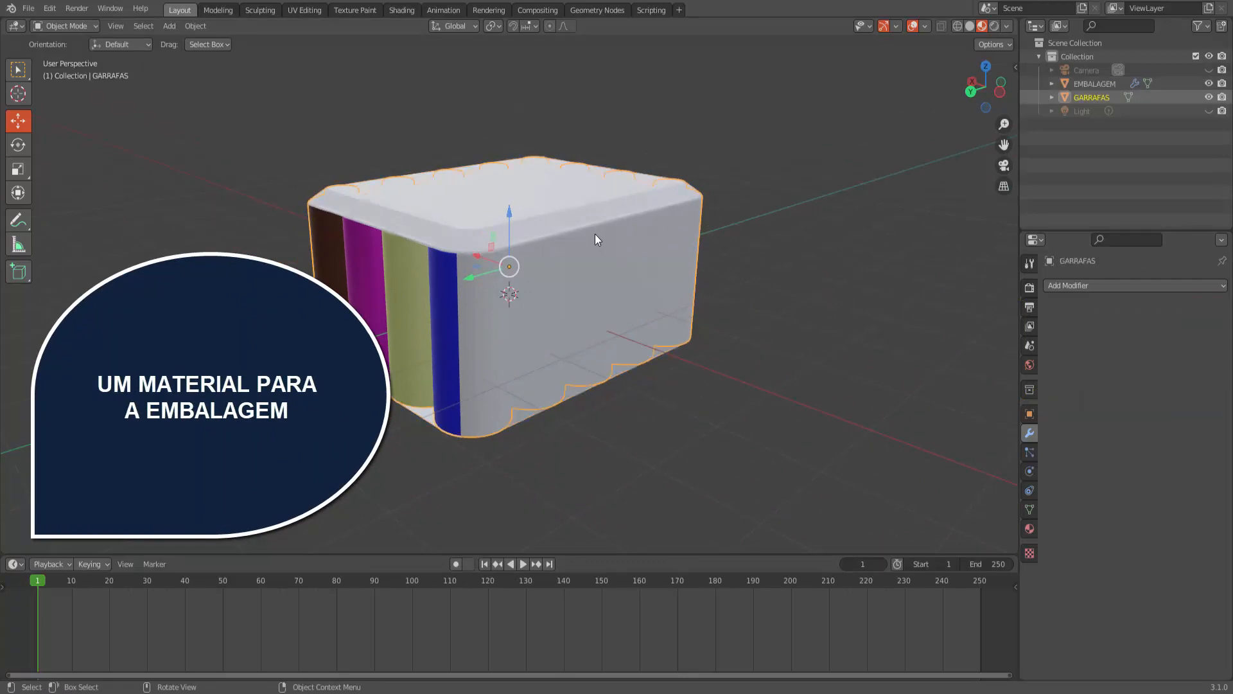
pyautogui.click(677, 199)
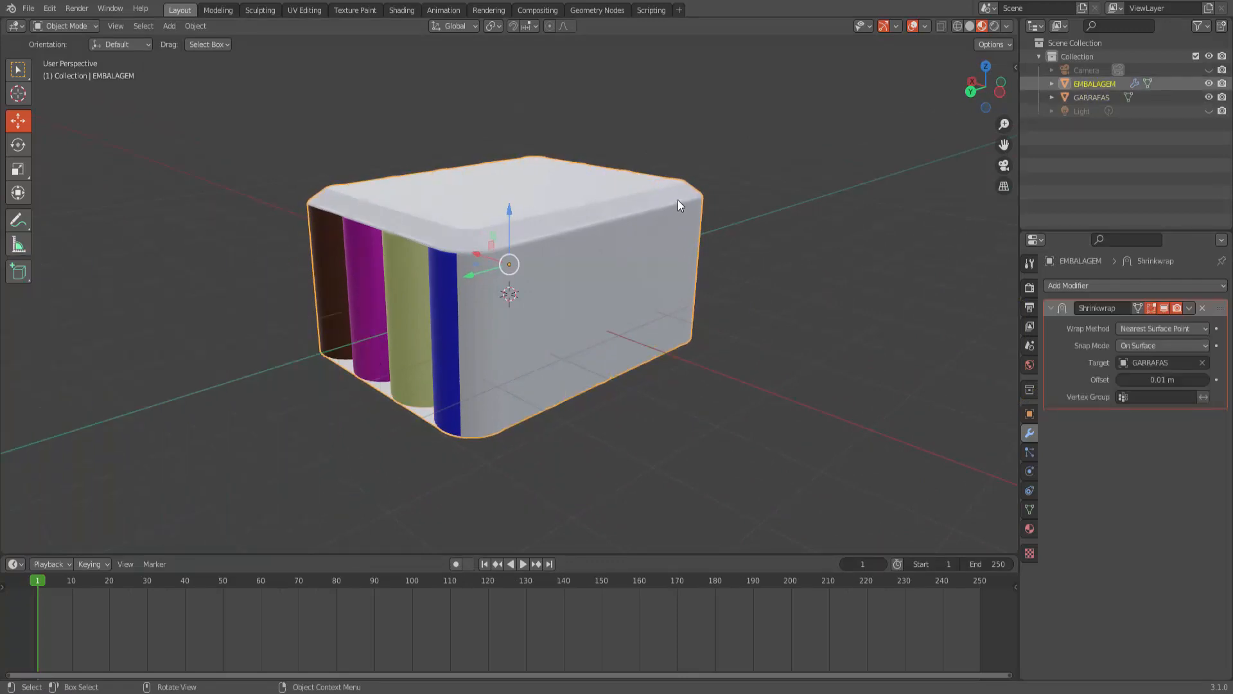
pyautogui.click(1029, 529)
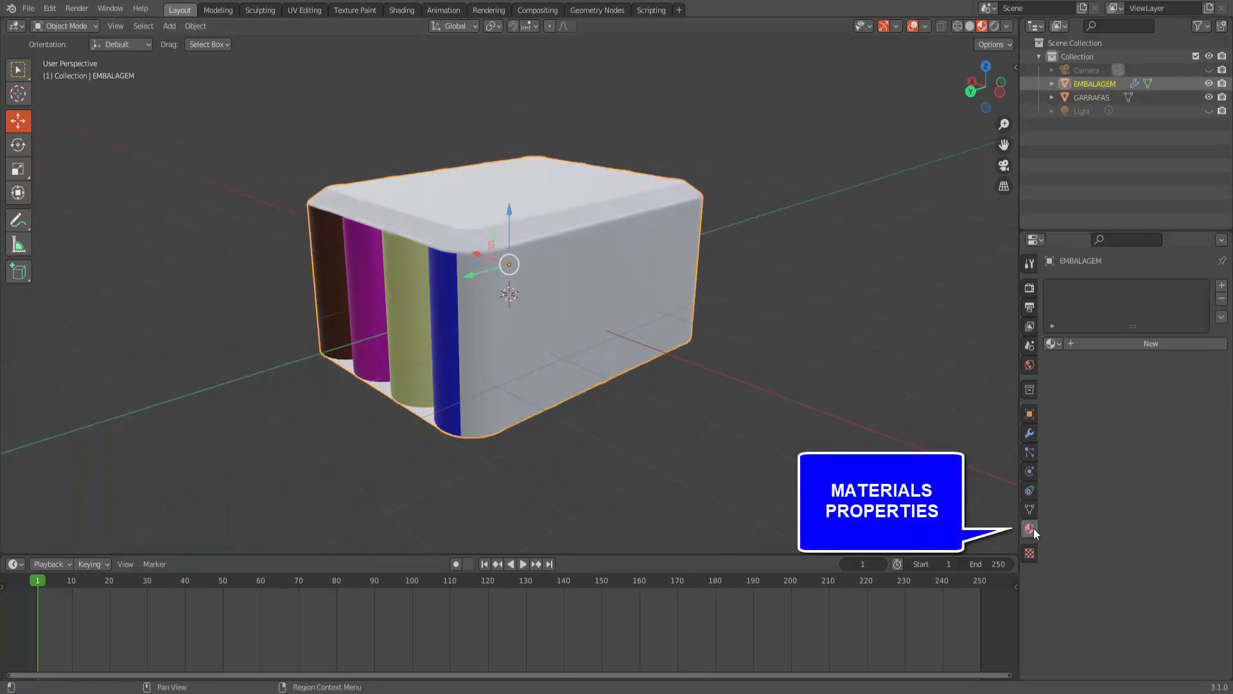
pyautogui.click(1145, 343)
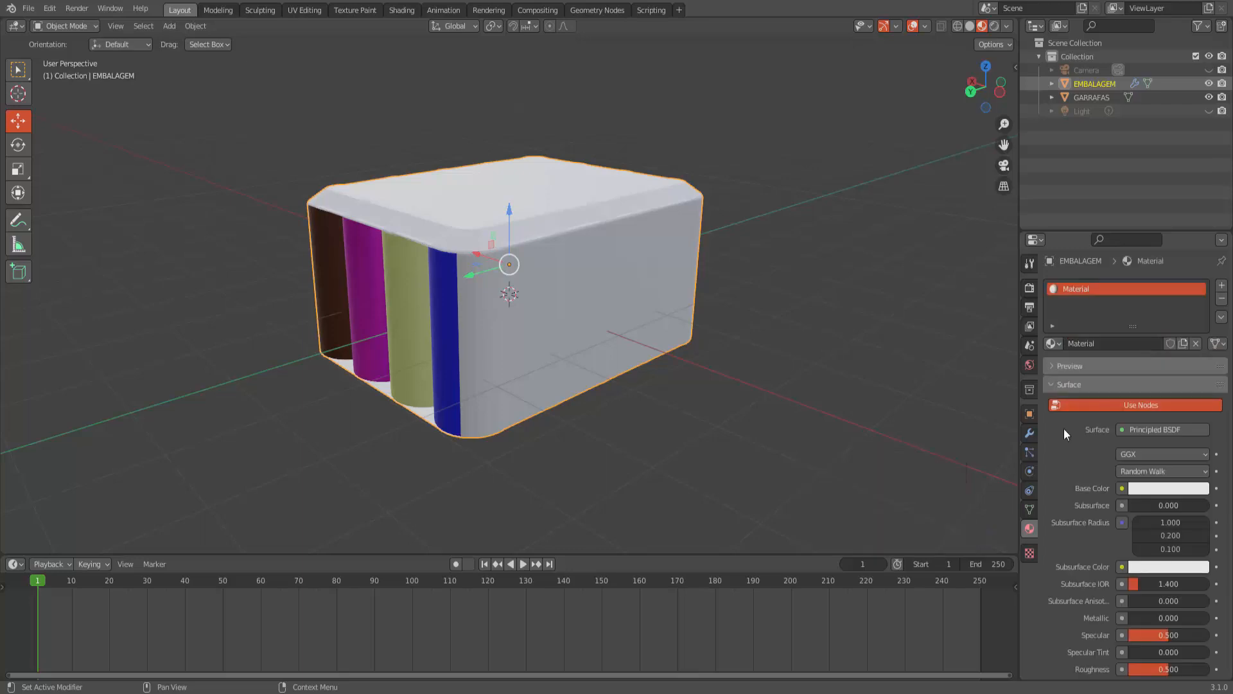
pyautogui.click(1124, 430)
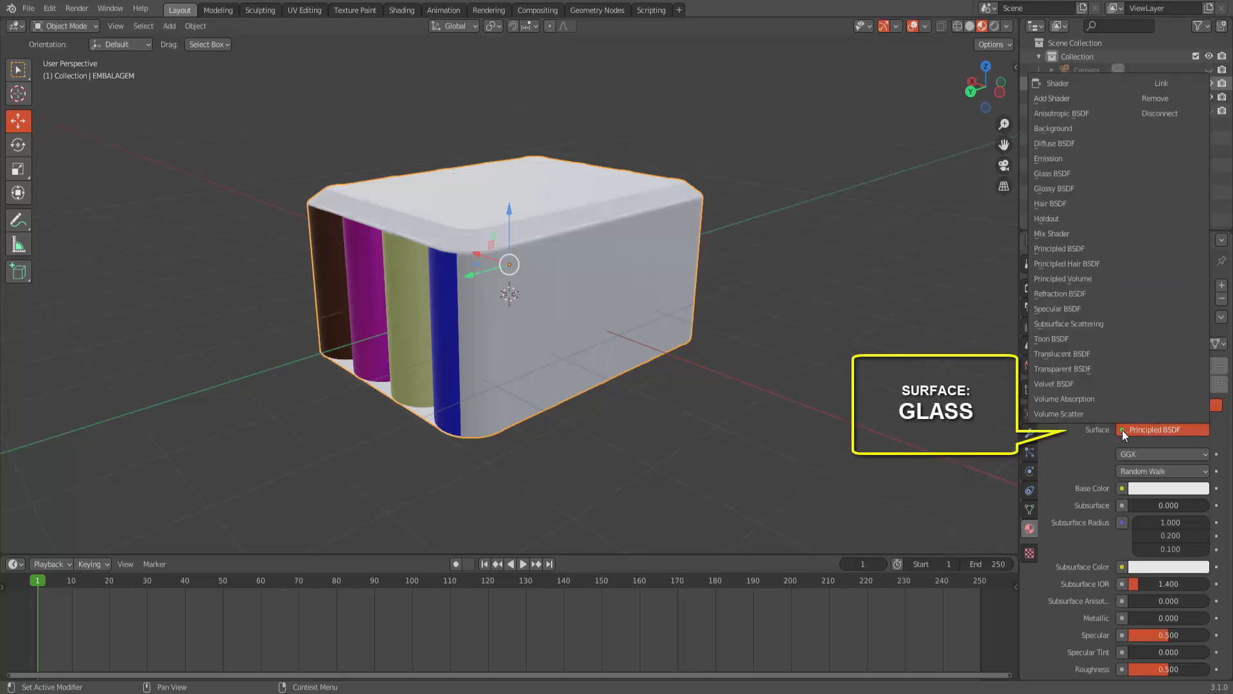
pyautogui.click(1061, 174)
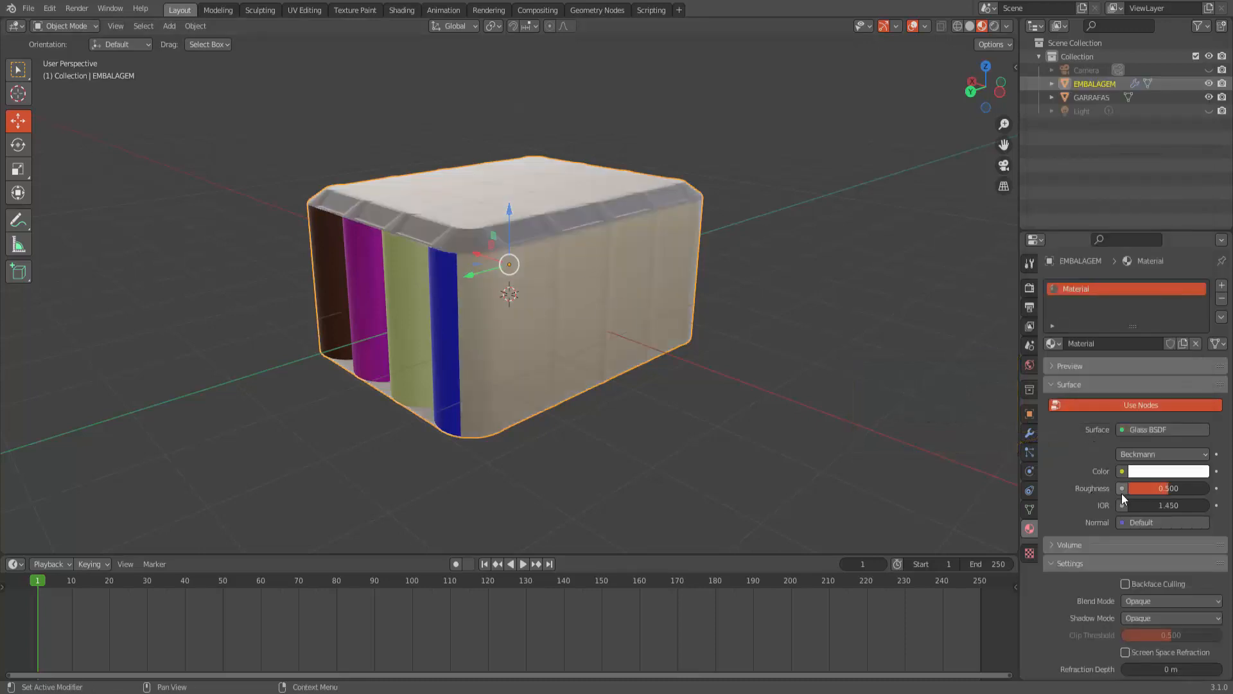
pyautogui.moveTo(1165, 489); pyautogui.dragTo(1144, 488)
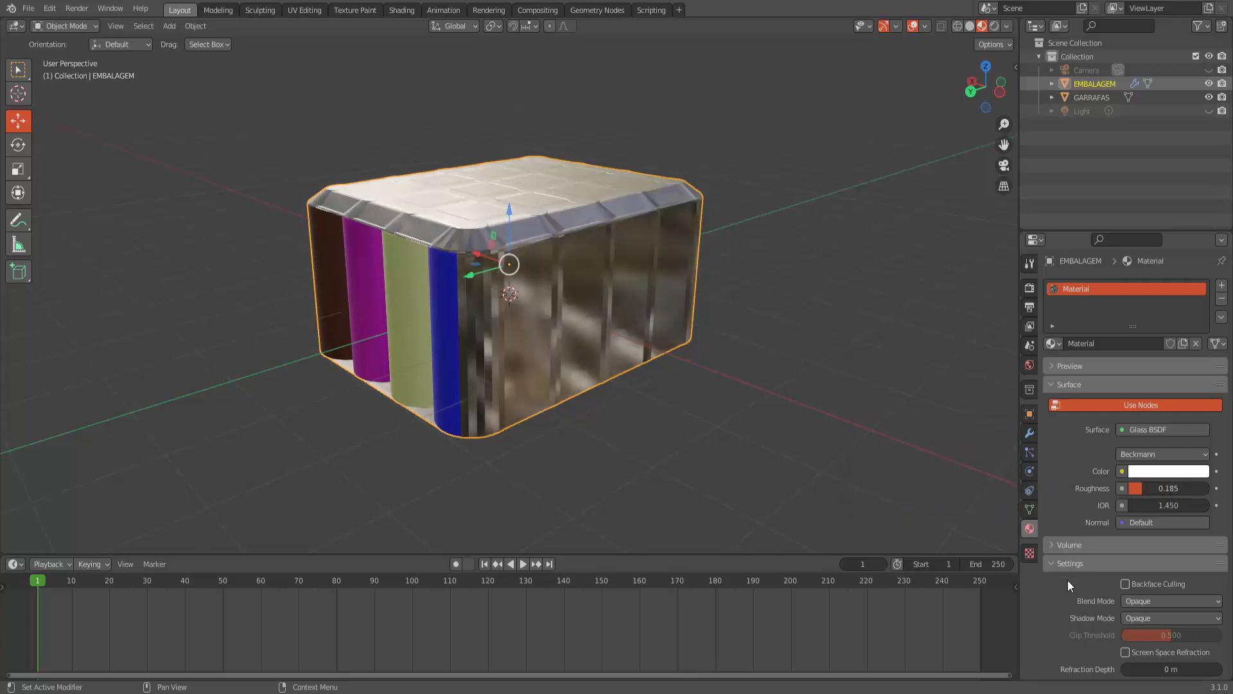
# - Set the EMBALAGEM glass material's blend mode to Alpha Blend and its shadow mode to Alpha Clip
pyautogui.scroll(-5, 1068, 580)
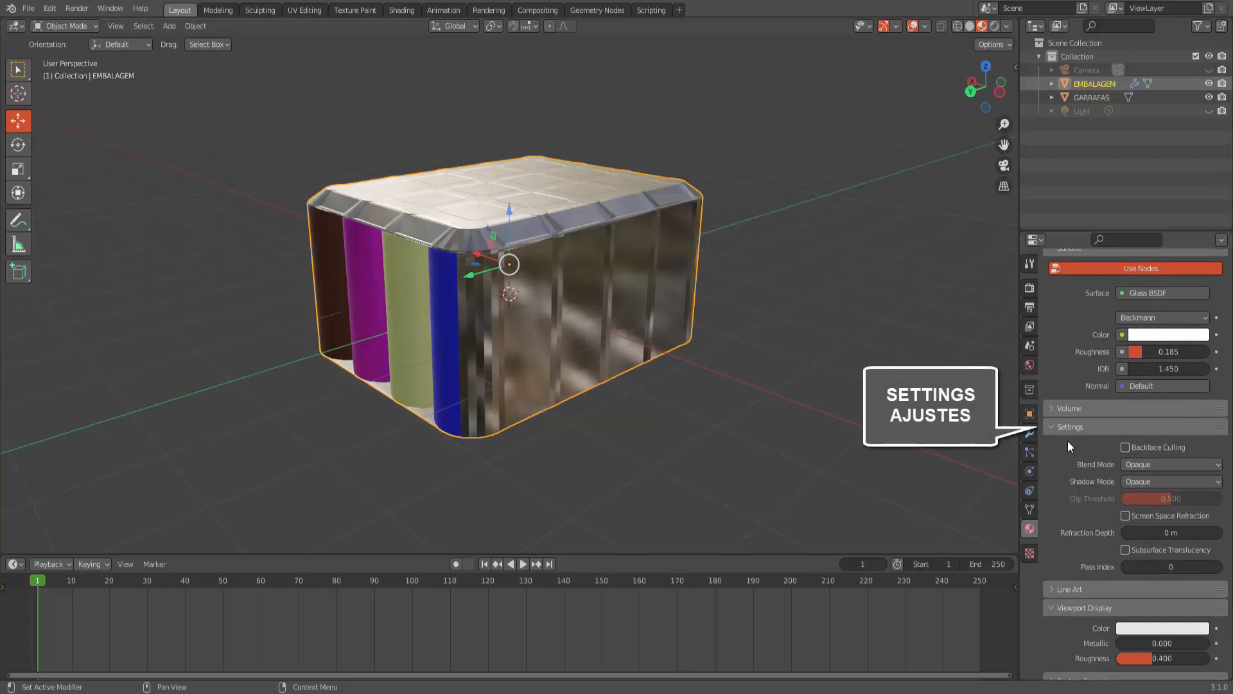
pyautogui.click(1157, 465)
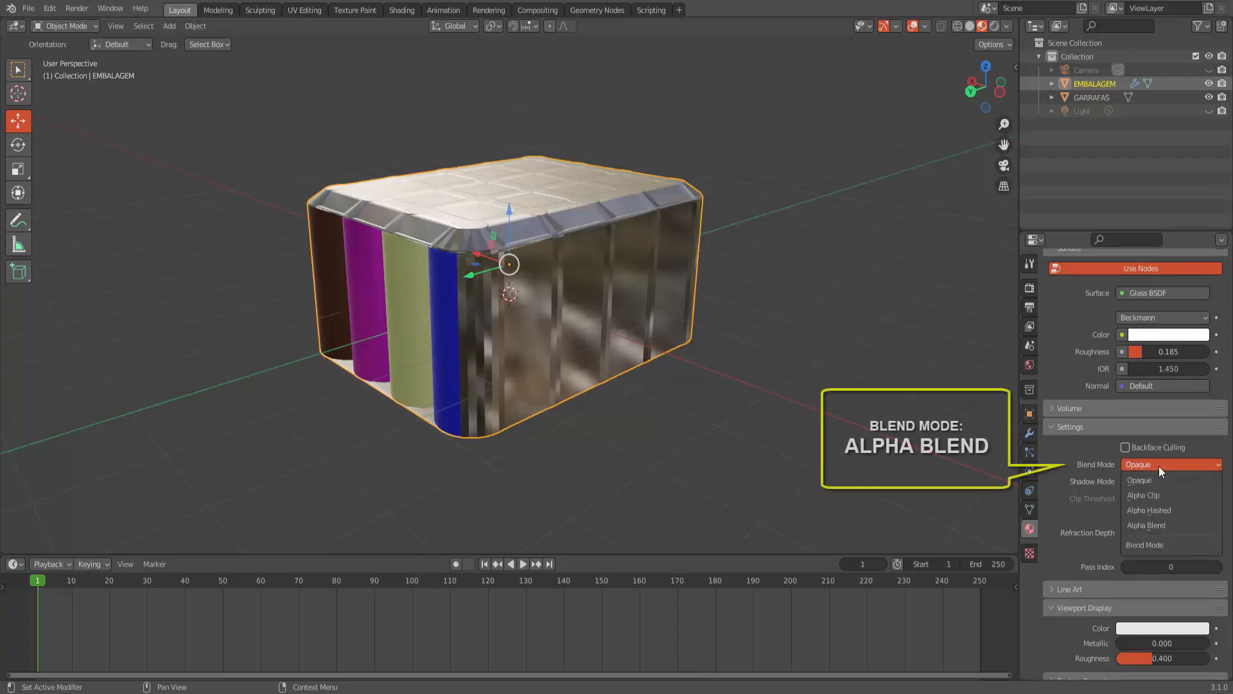
pyautogui.click(1154, 525)
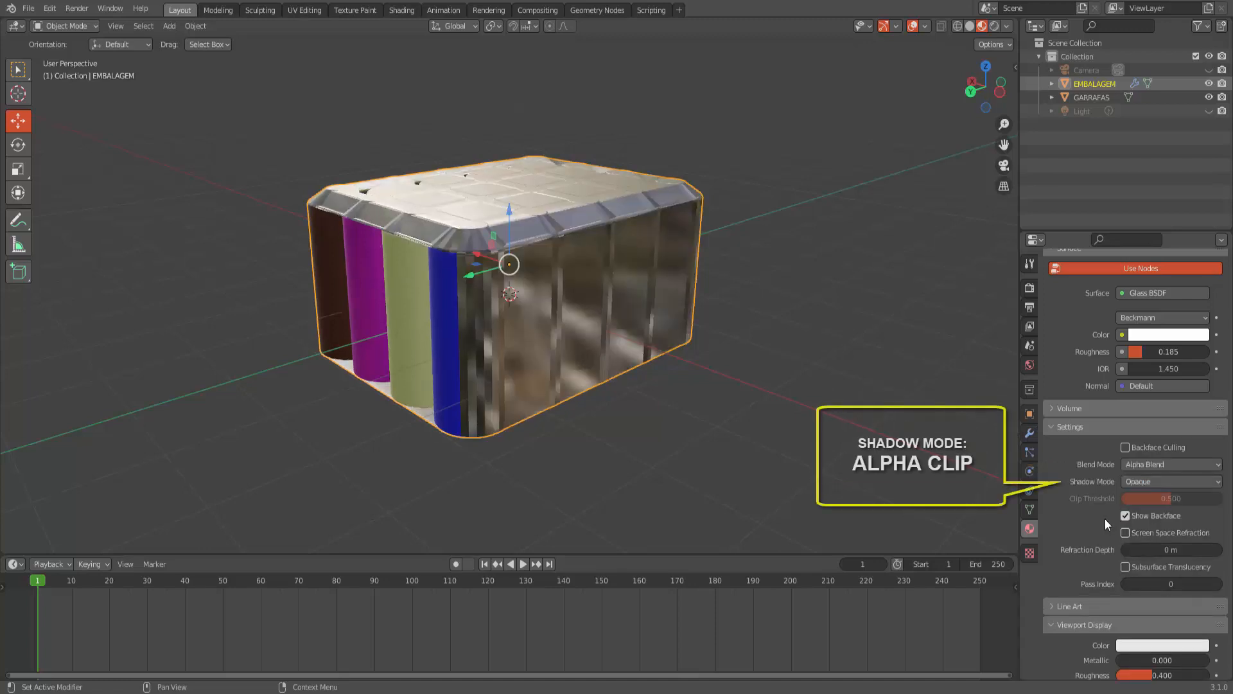
pyautogui.click(1155, 482)
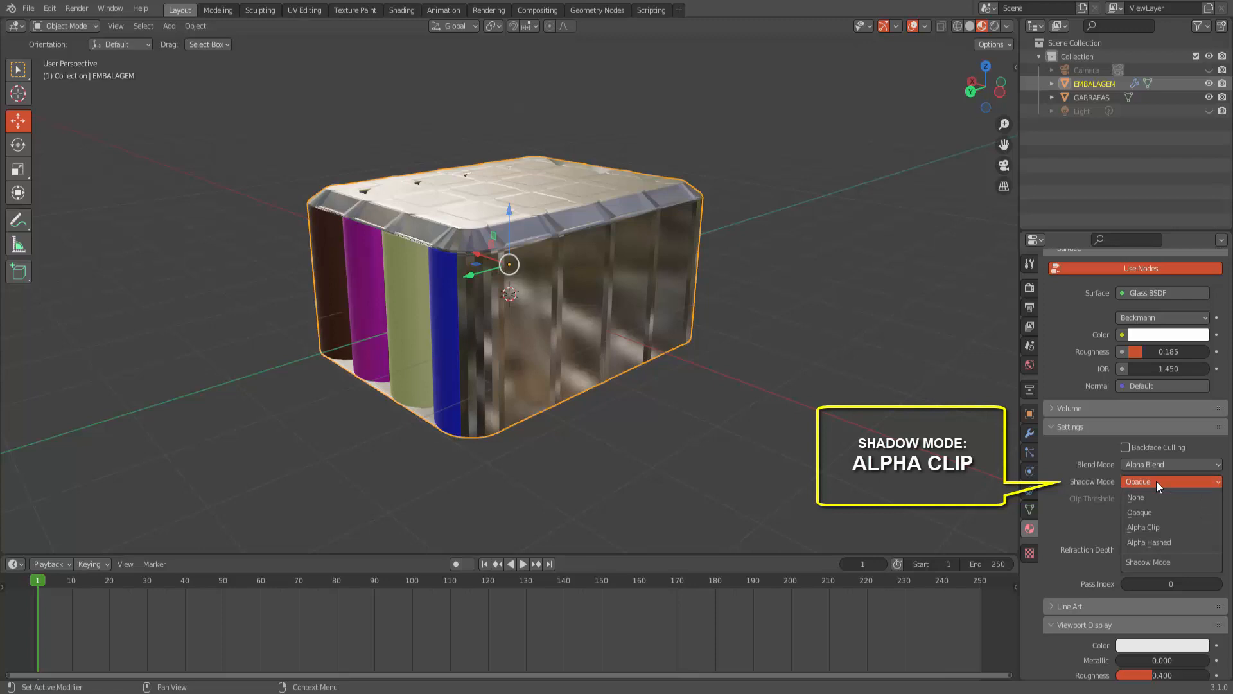
pyautogui.click(1151, 525)
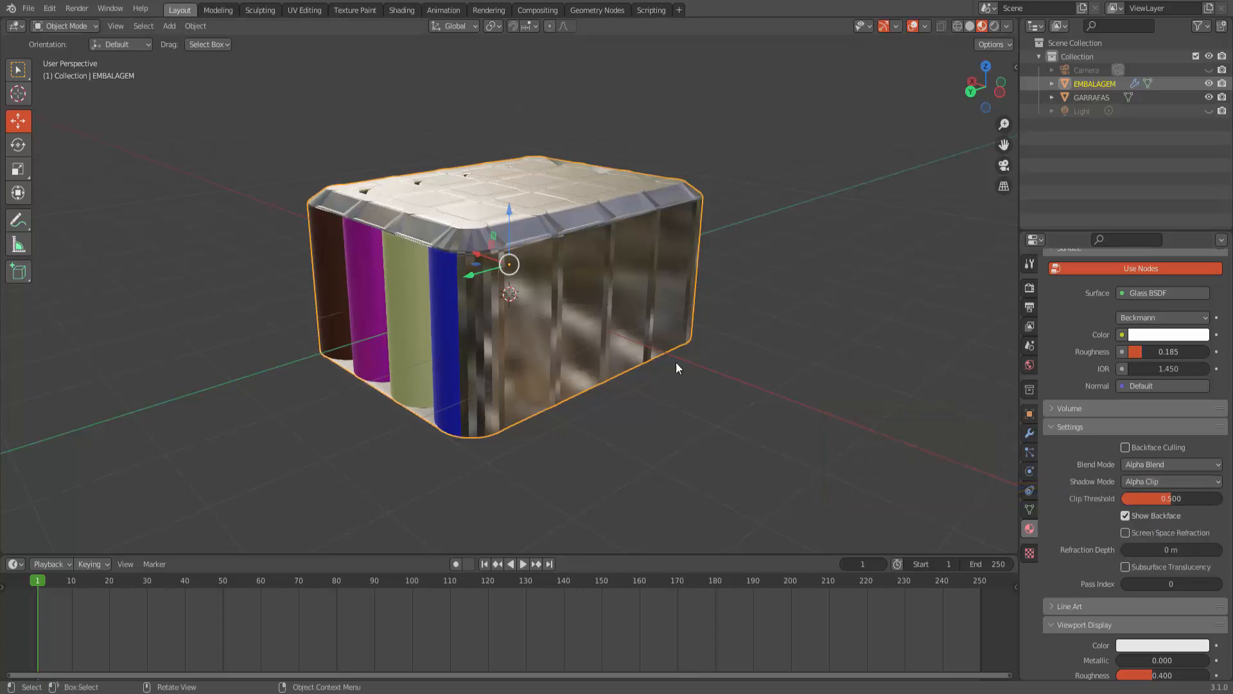
# - Enable Screen Space Reflections with Refraction in the scene's Eevee render settings
pyautogui.click(1030, 288)
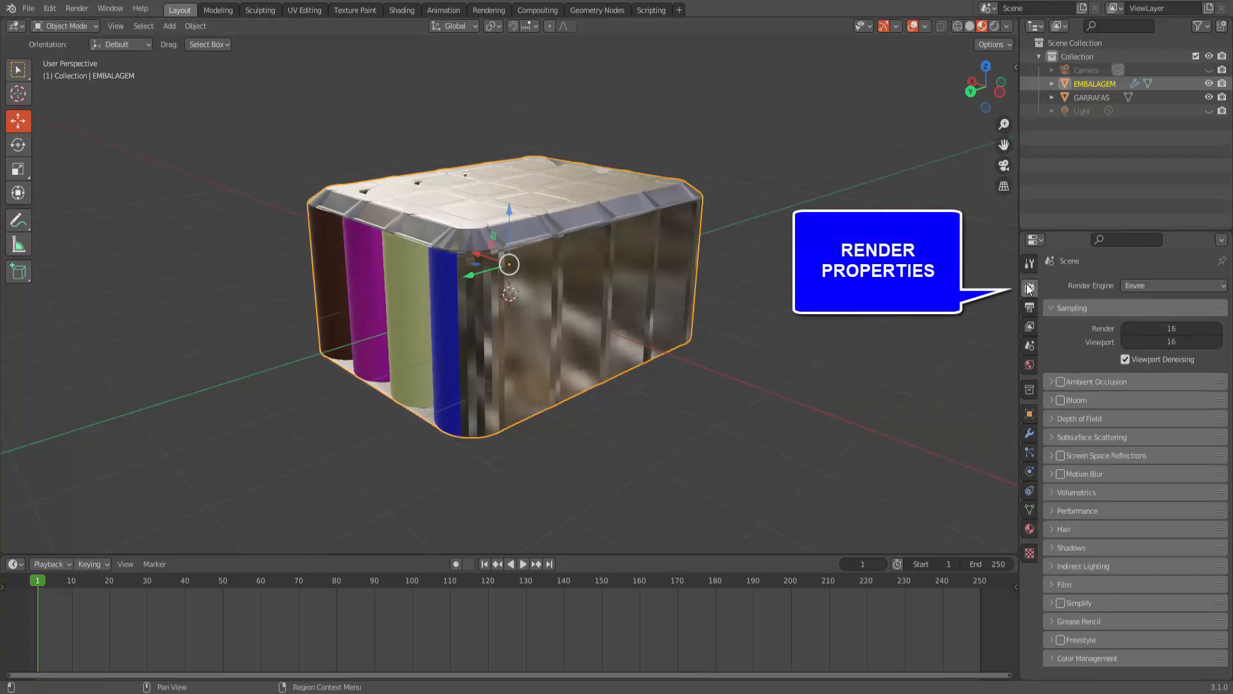
pyautogui.click(1060, 456)
pyautogui.click(1052, 460)
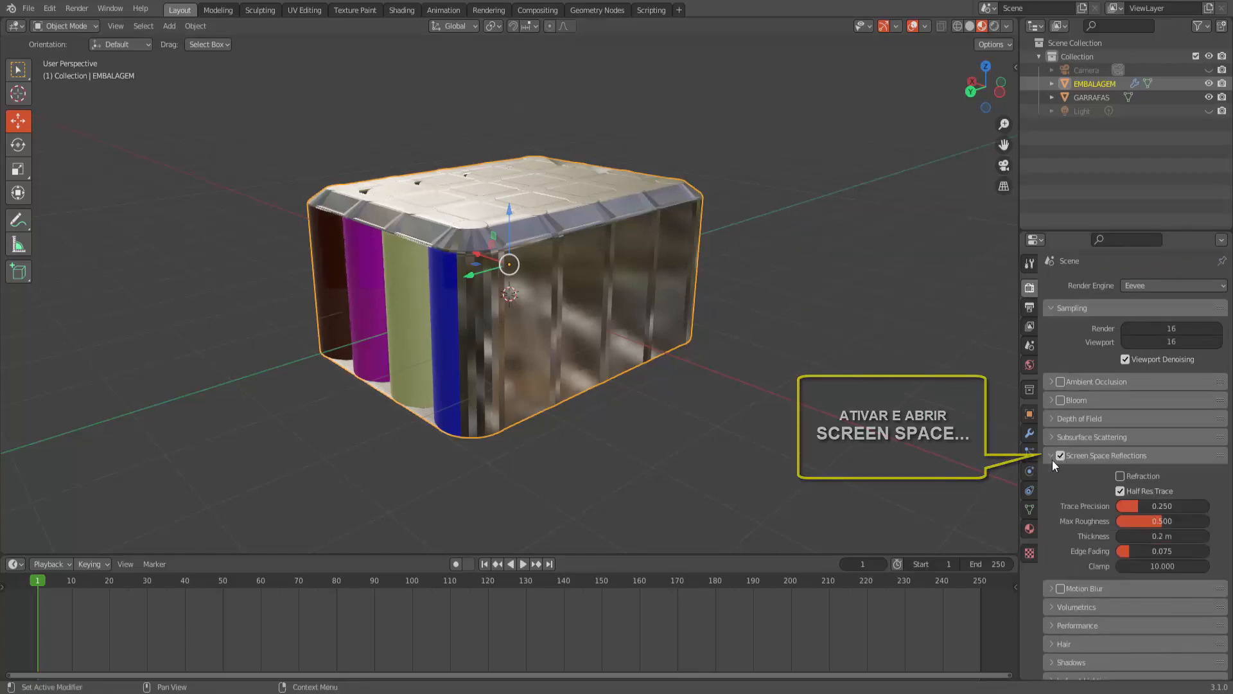
pyautogui.click(1120, 475)
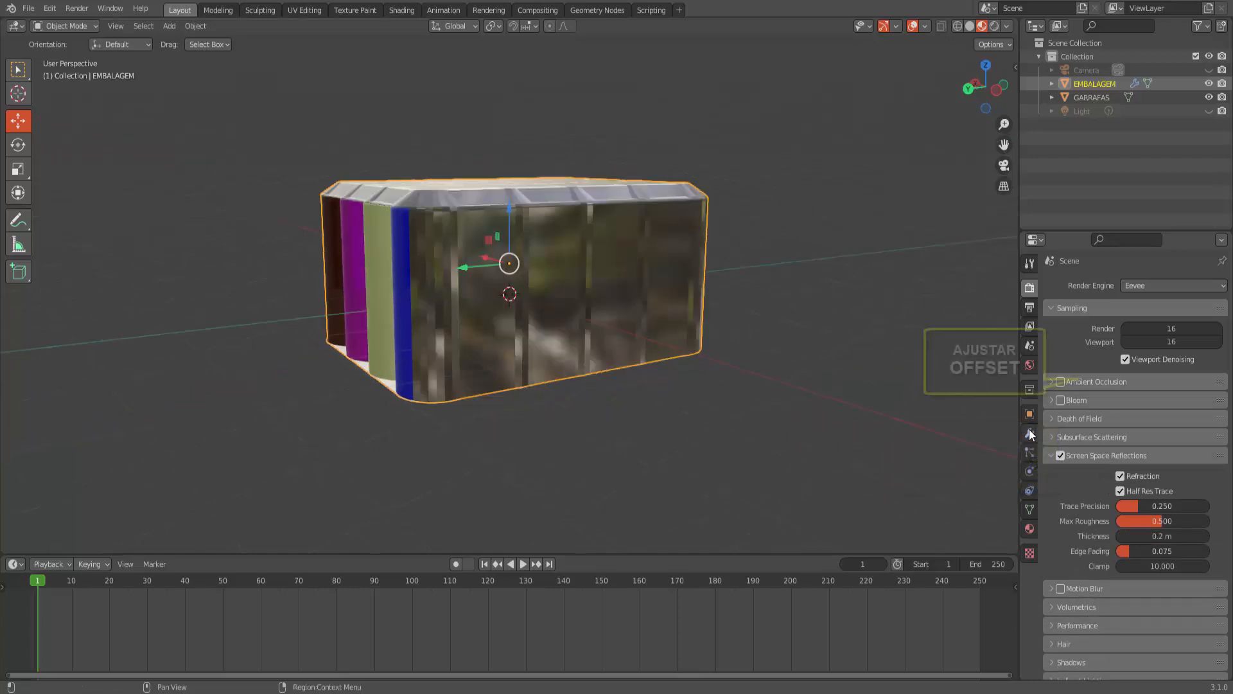
# - Set the offset of EMBALAGEM's Shrinkwrap modifier to -0.01 m
pyautogui.click(1029, 433)
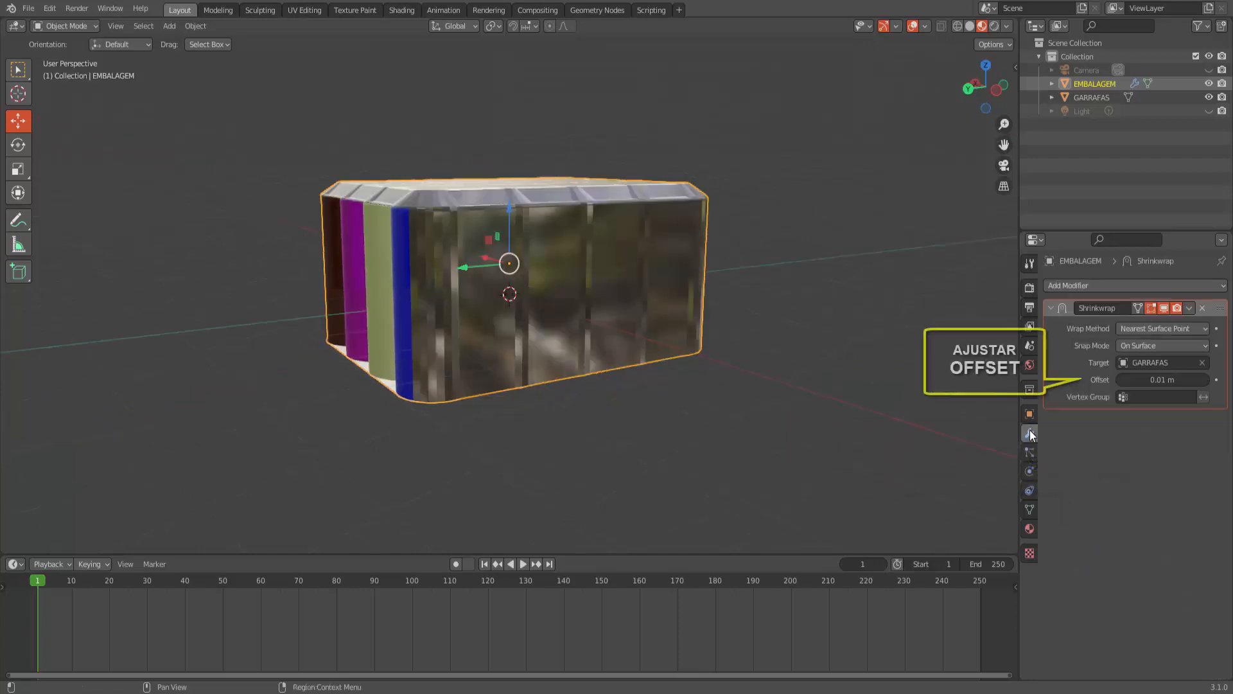
pyautogui.moveTo(1121, 381); pyautogui.dragTo(1107, 380)
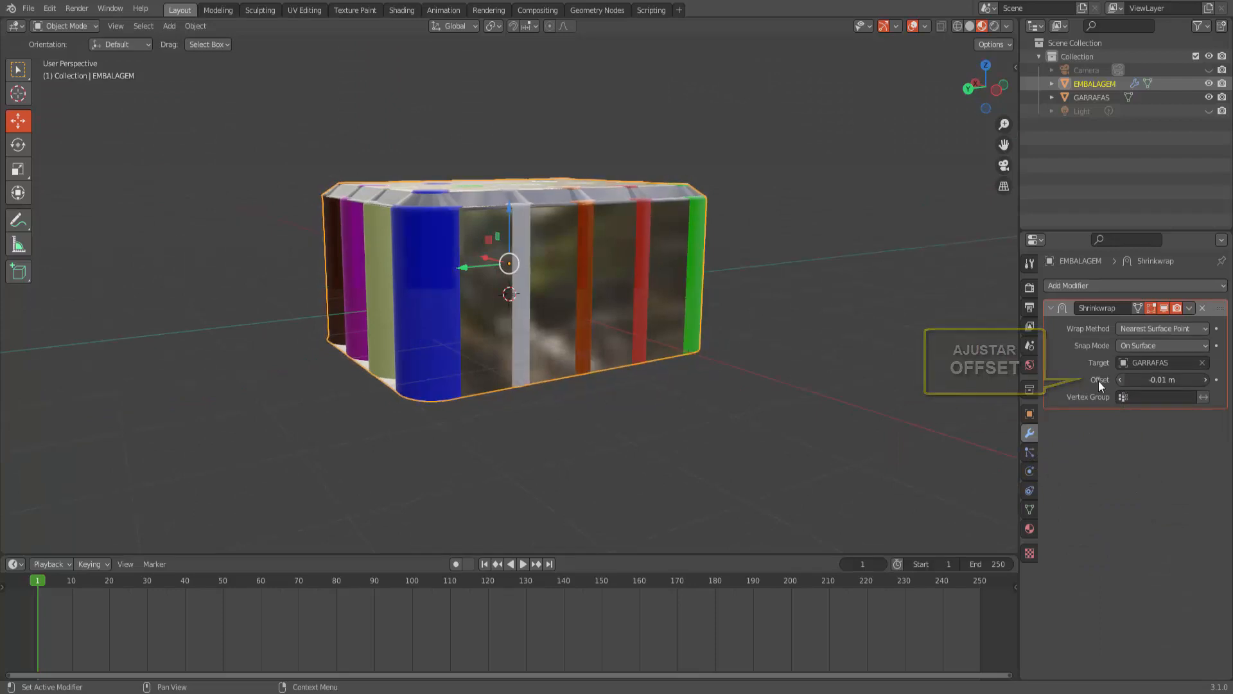
pyautogui.moveTo(572, 415)
pyautogui.mouseDown(button='middle')
pyautogui.moveTo(591, 457)
pyautogui.moveTo(618, 467)
pyautogui.moveTo(673, 435)
pyautogui.moveTo(588, 431)
pyautogui.mouseUp(button='middle')
# - Enable Screen Space Refraction for the EMBALAGEM glass material and inspect the wrapped bottles from several angles
pyautogui.click(1031, 528)
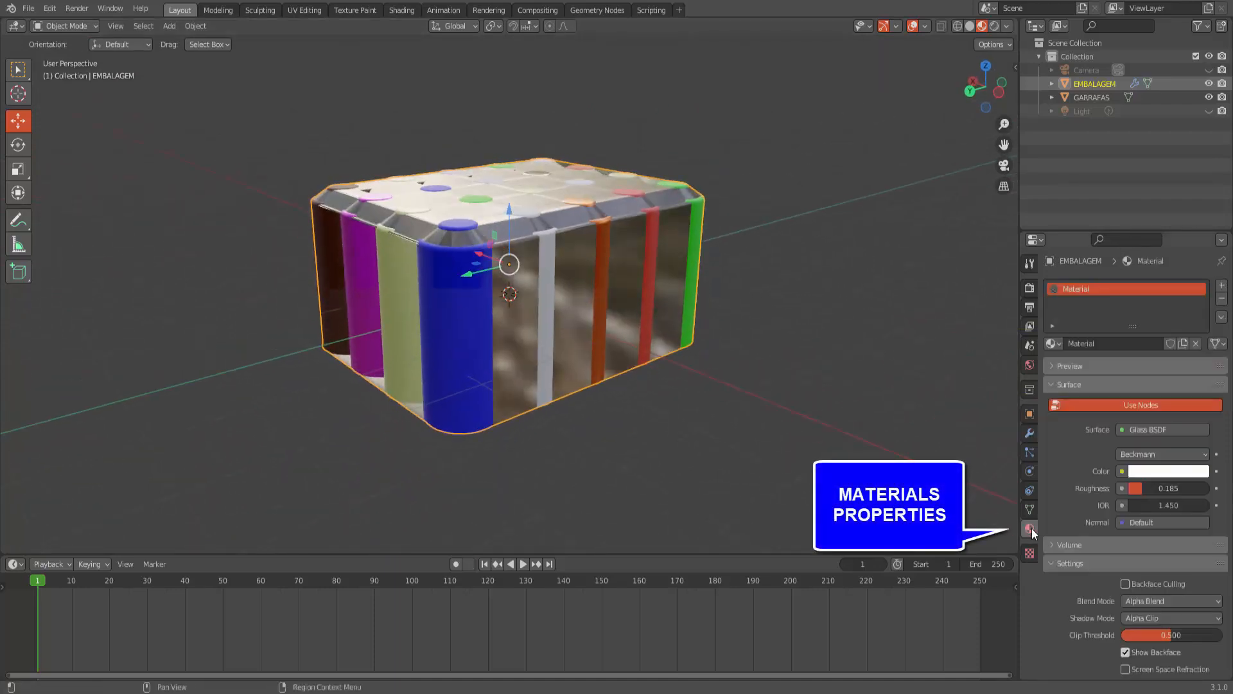
pyautogui.scroll(-3, 1075, 550)
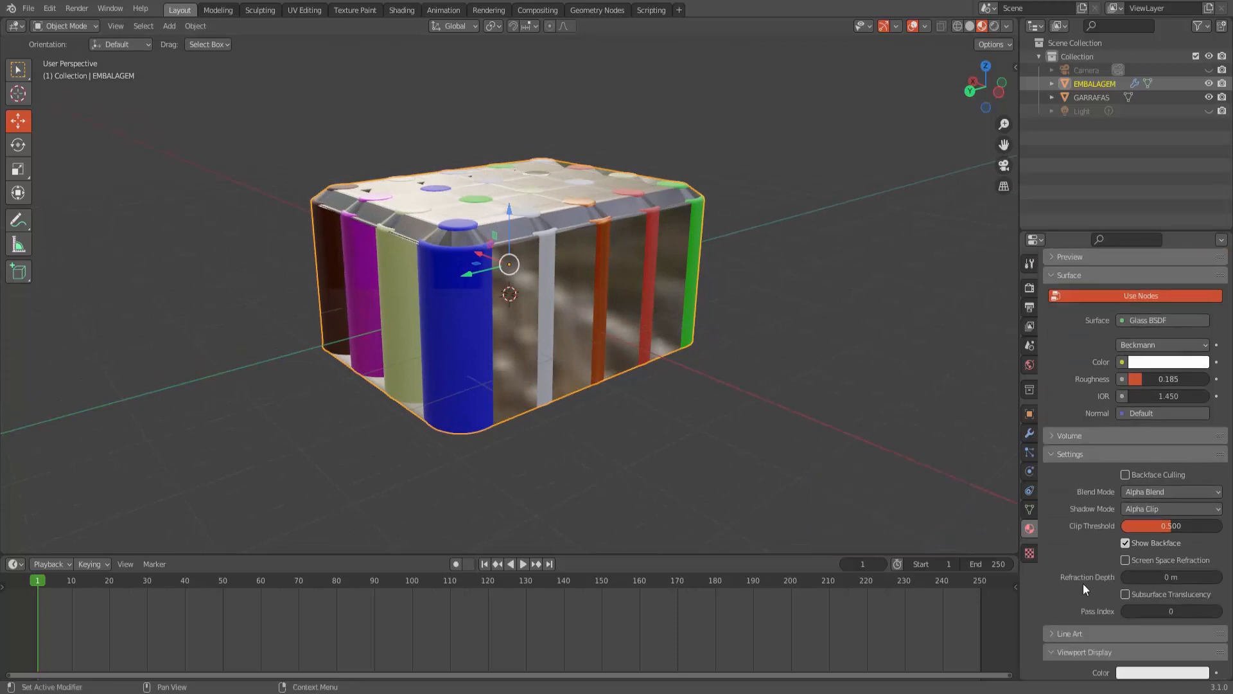
pyautogui.click(1125, 560)
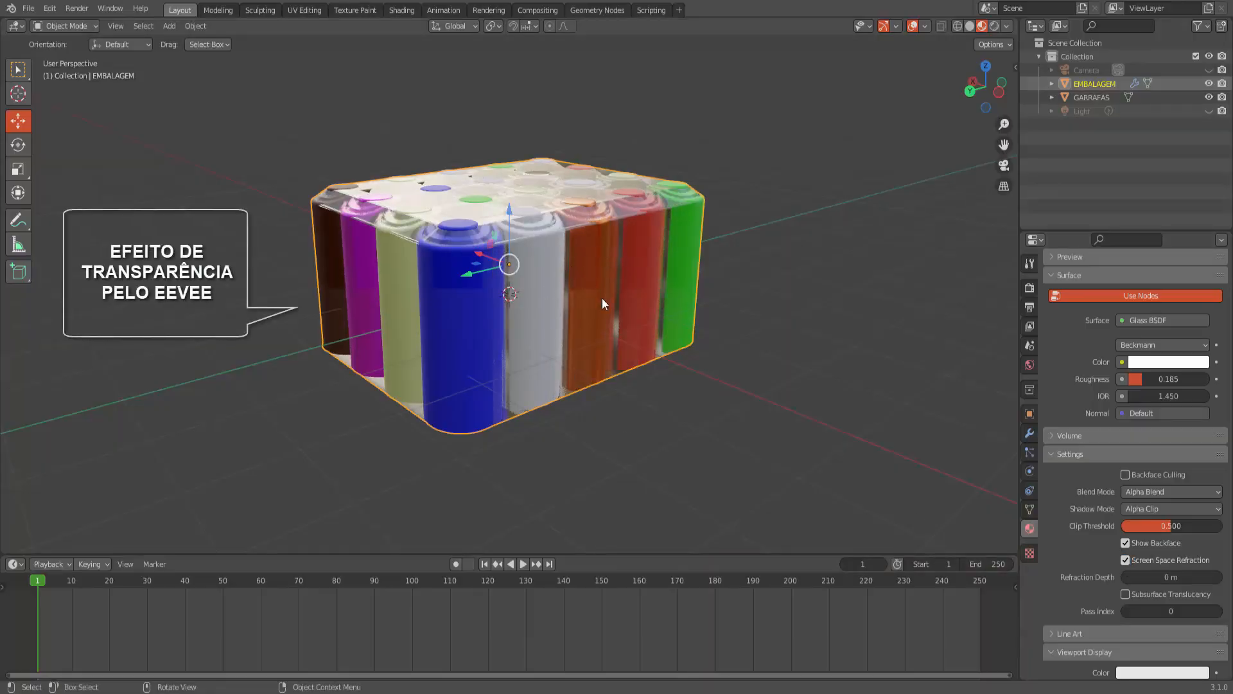
pyautogui.moveTo(603, 298)
pyautogui.mouseDown(button='middle')
pyautogui.moveTo(620, 327)
pyautogui.moveTo(672, 342)
pyautogui.moveTo(683, 311)
pyautogui.moveTo(585, 308)
pyautogui.moveTo(614, 306)
pyautogui.moveTo(616, 295)
pyautogui.mouseUp(button='middle')
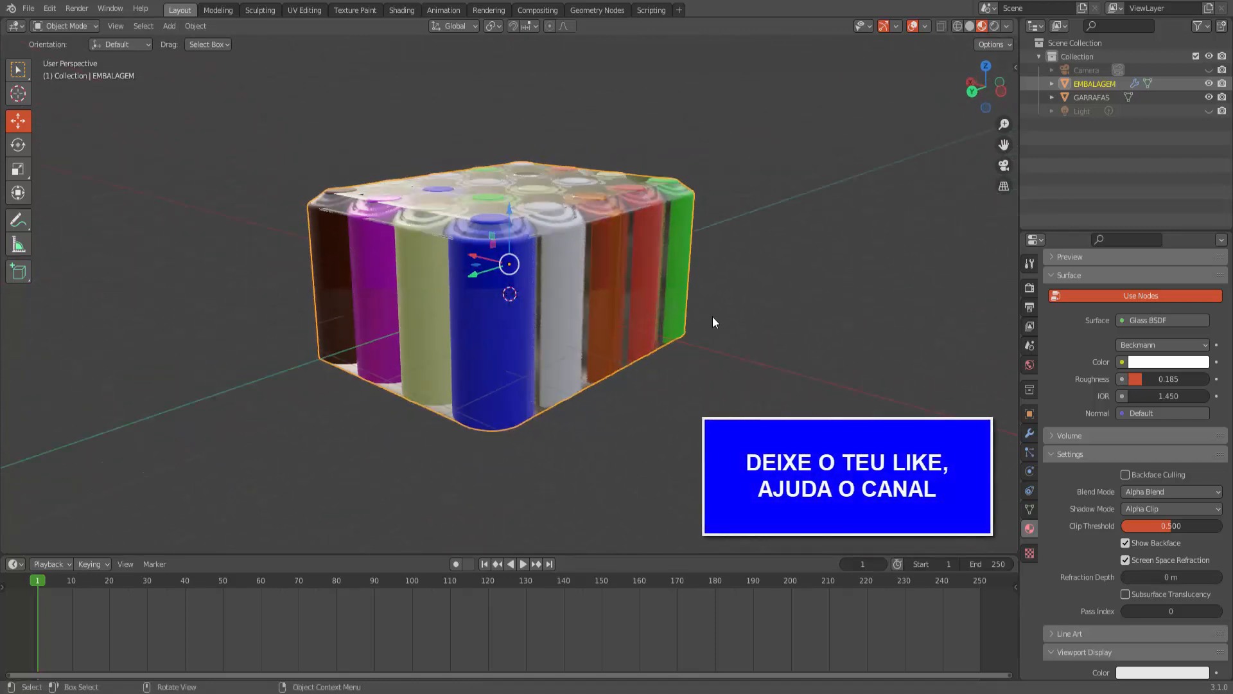
pyautogui.moveTo(723, 365)
pyautogui.mouseDown(button='middle')
pyautogui.moveTo(691, 384)
pyautogui.moveTo(676, 353)
pyautogui.moveTo(789, 379)
pyautogui.moveTo(769, 402)
pyautogui.moveTo(709, 380)
pyautogui.moveTo(707, 357)
pyautogui.moveTo(706, 377)
pyautogui.mouseUp(button='middle')
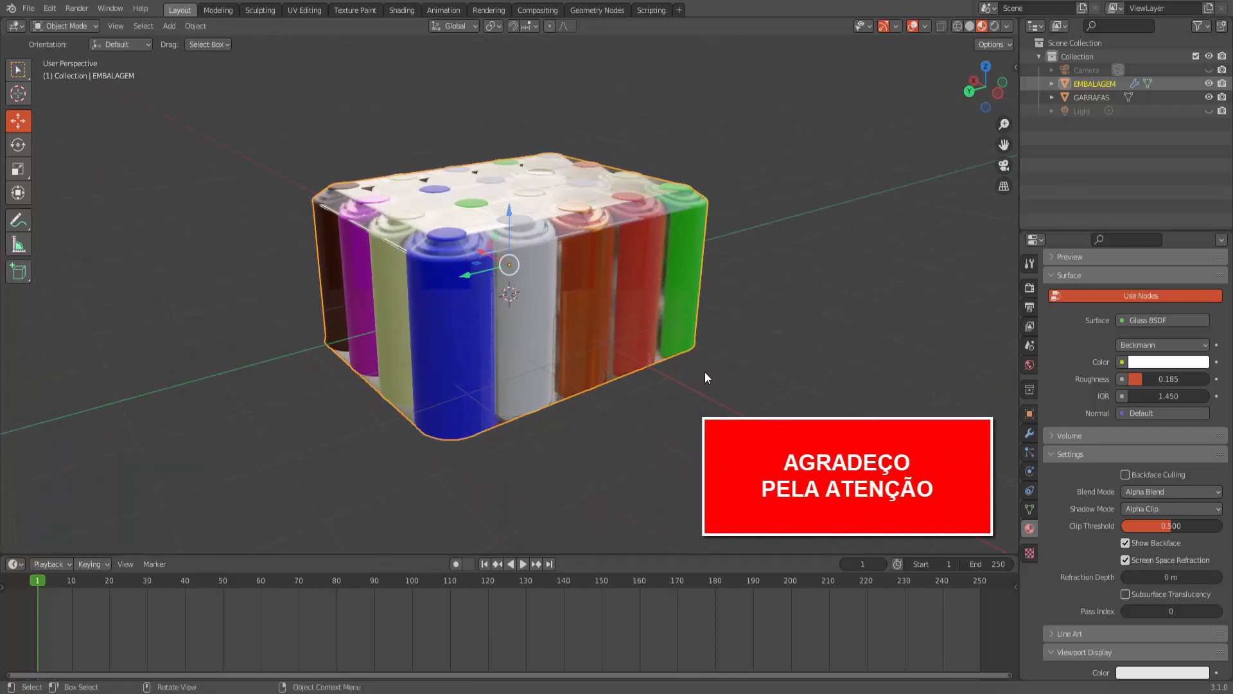